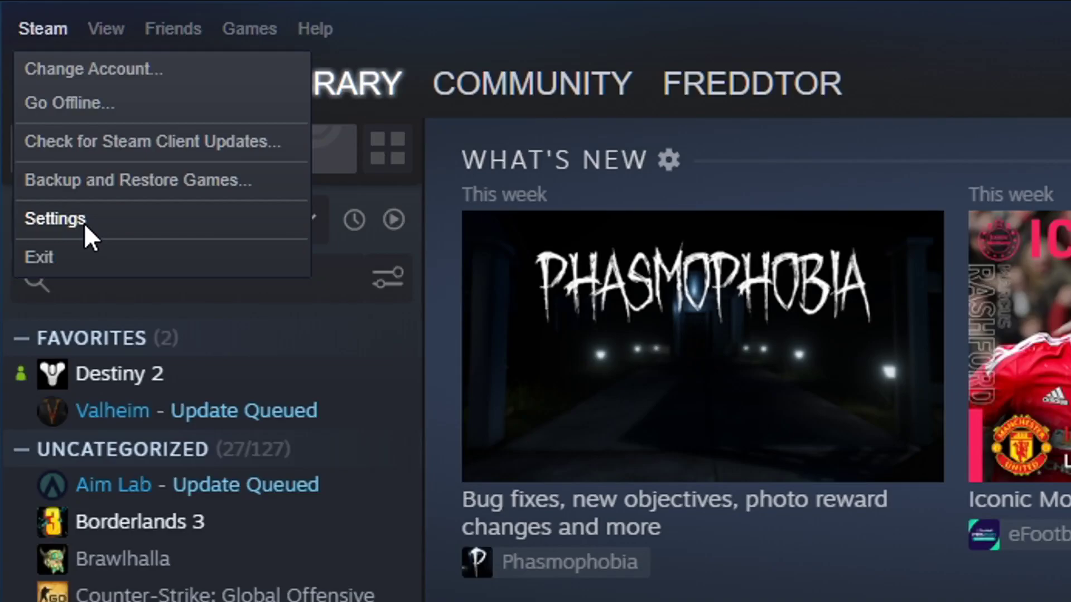
Step: Open Steam's In-Game settings and make sure the Steam Overlay while in-game is disabled
left_click(85, 224)
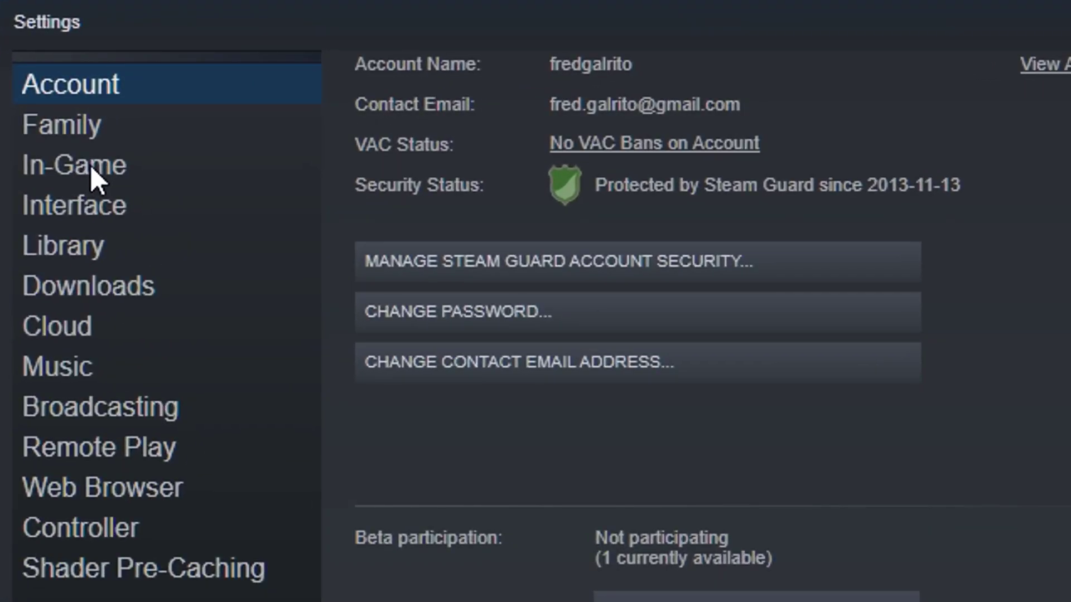
left_click(90, 166)
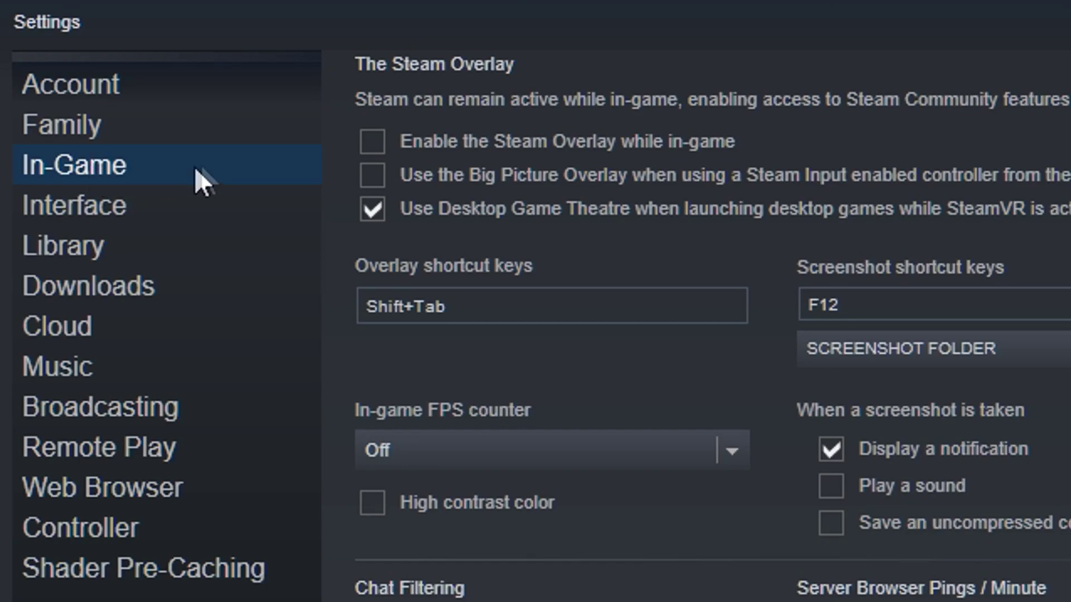
left_click(373, 142)
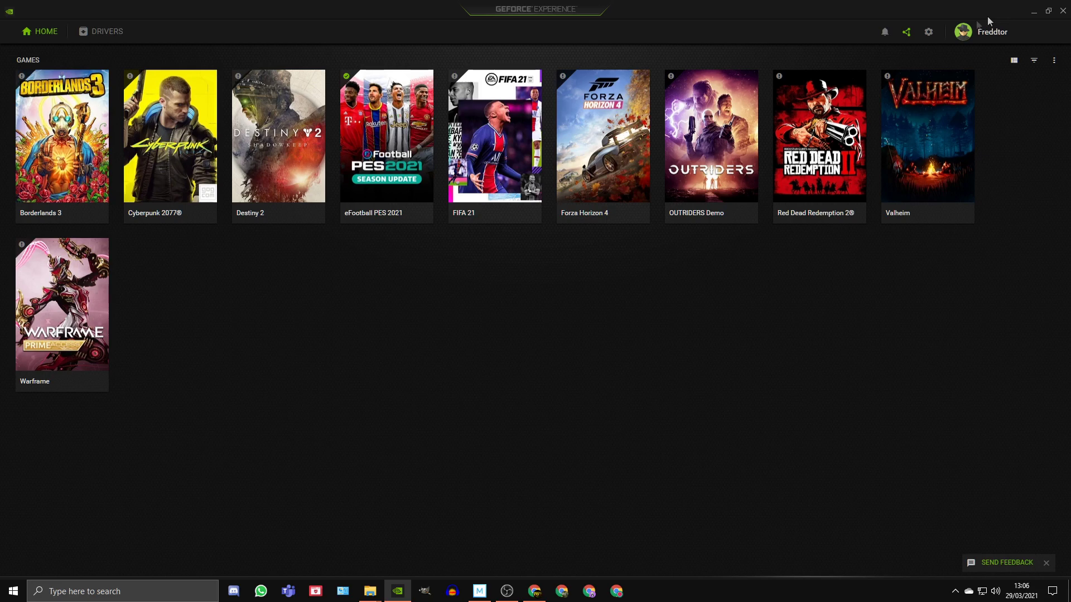
Step: Switch to GeForce Experience and turn off the In-Game Overlay in its general settings
left_click(929, 33)
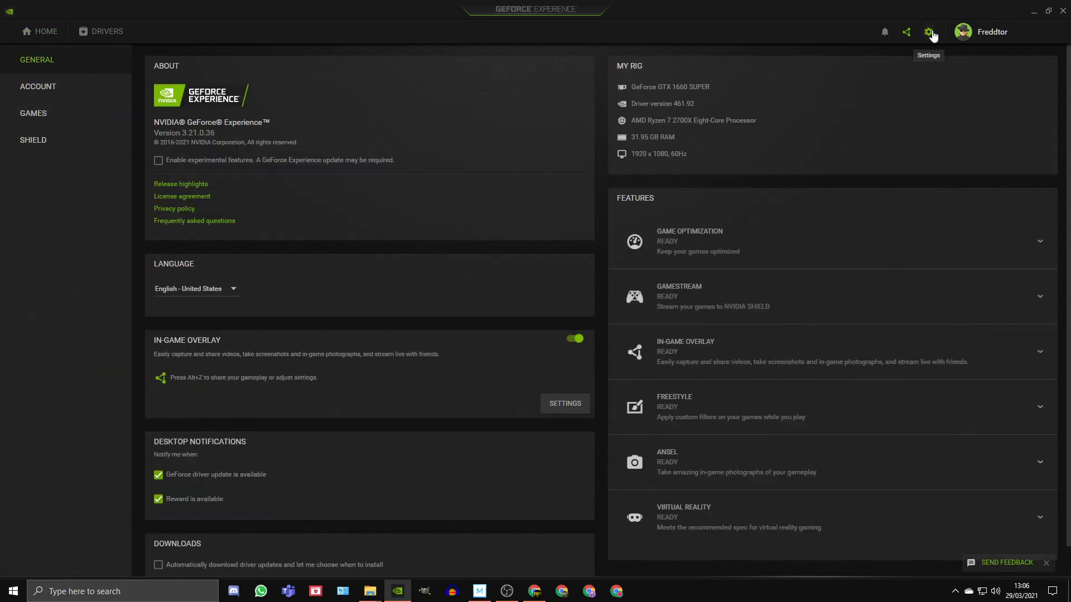
left_click(45, 116)
left_click(62, 62)
left_click(577, 340)
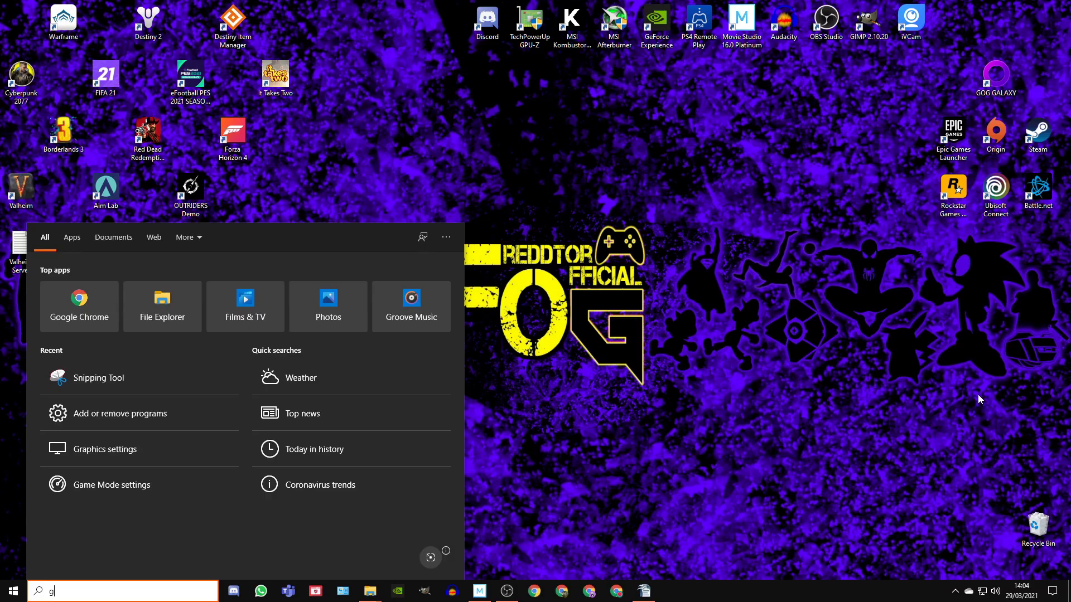
Step: Search Windows for "game mode", open Game Mode settings, and check the Xbox Game Bar and Captures pages
type("game")
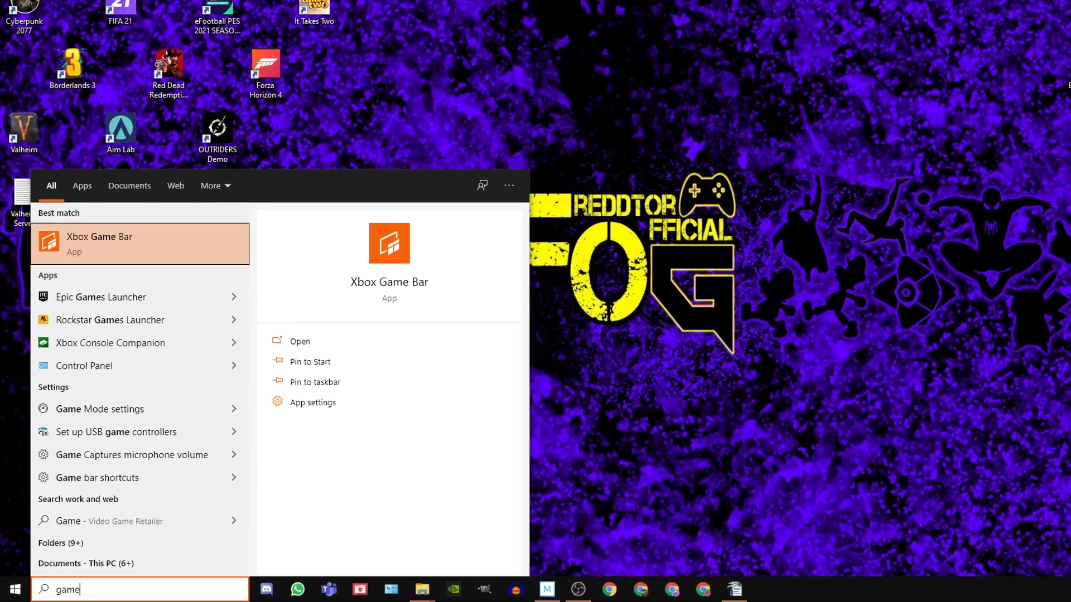
type(" mode")
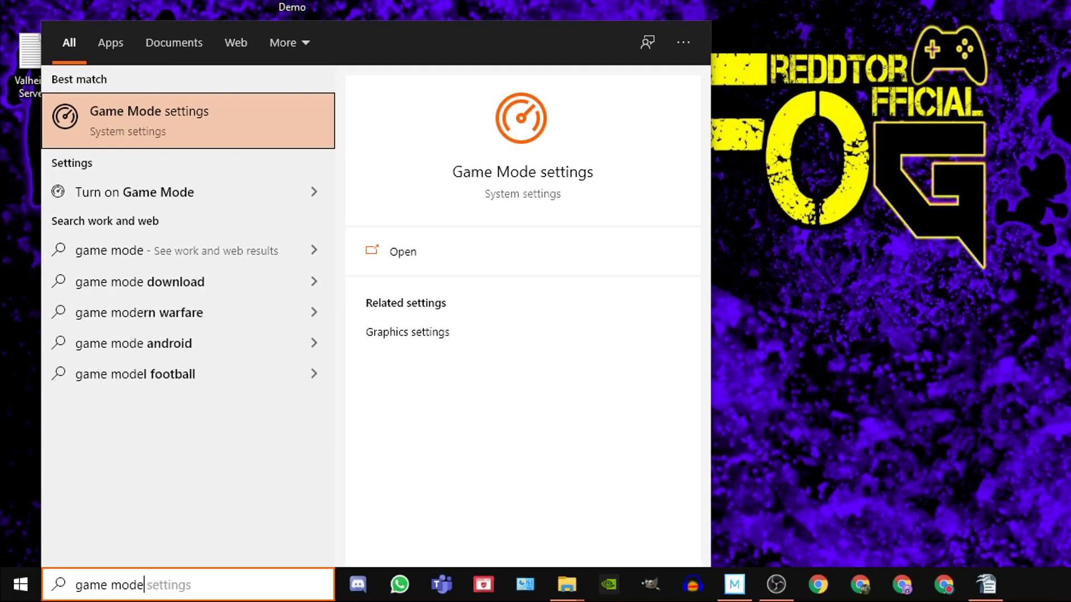
left_click(516, 174)
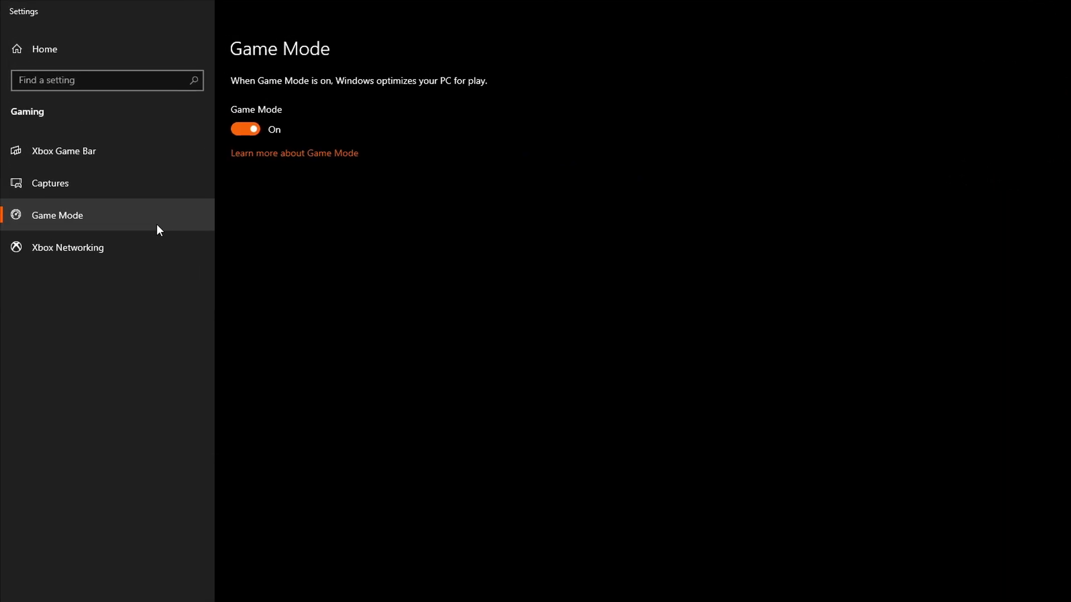
left_click(167, 156)
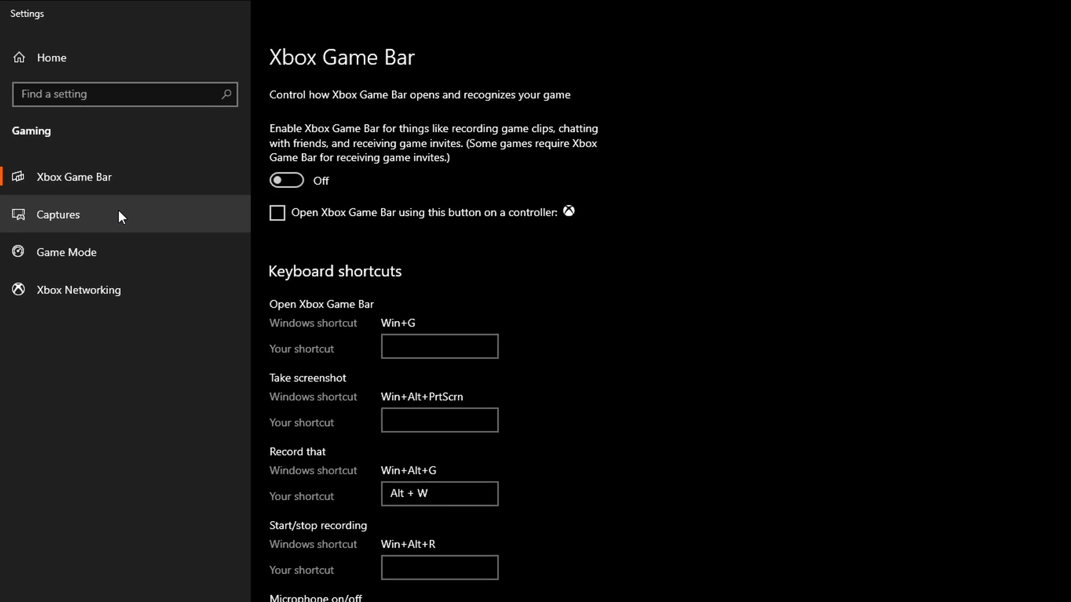
left_click(104, 188)
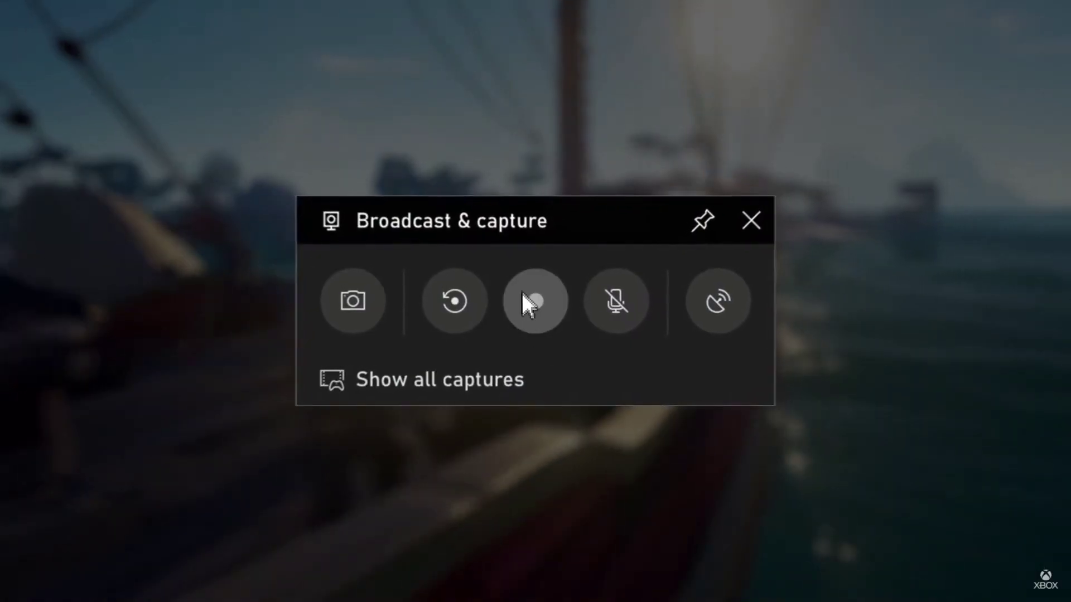
left_click(525, 299)
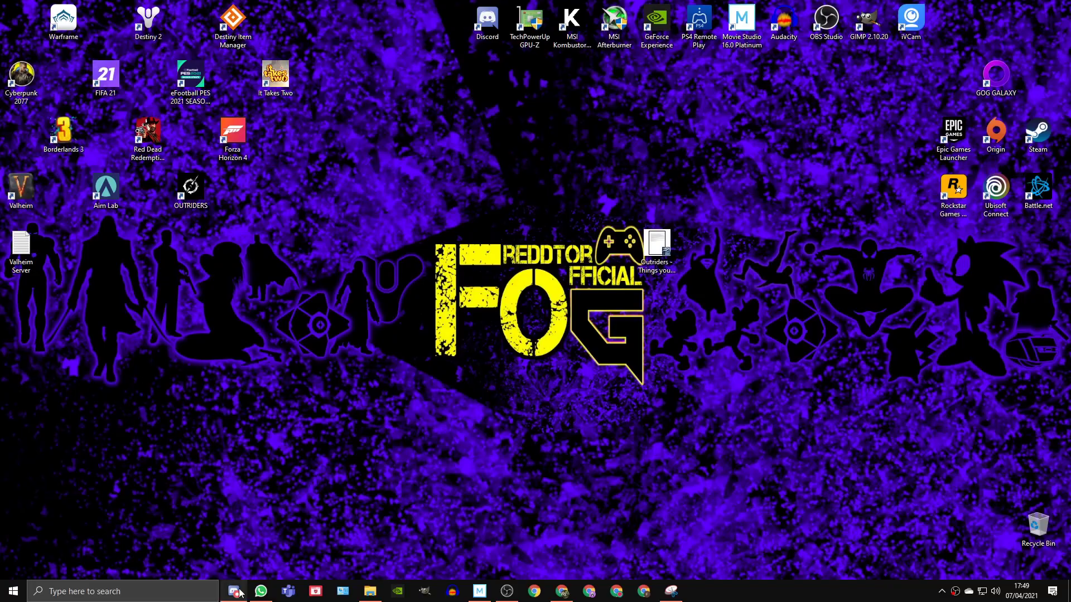
Step: Switch to Discord and check in its Overlay settings that the in-game overlay is disabled
left_click(235, 591)
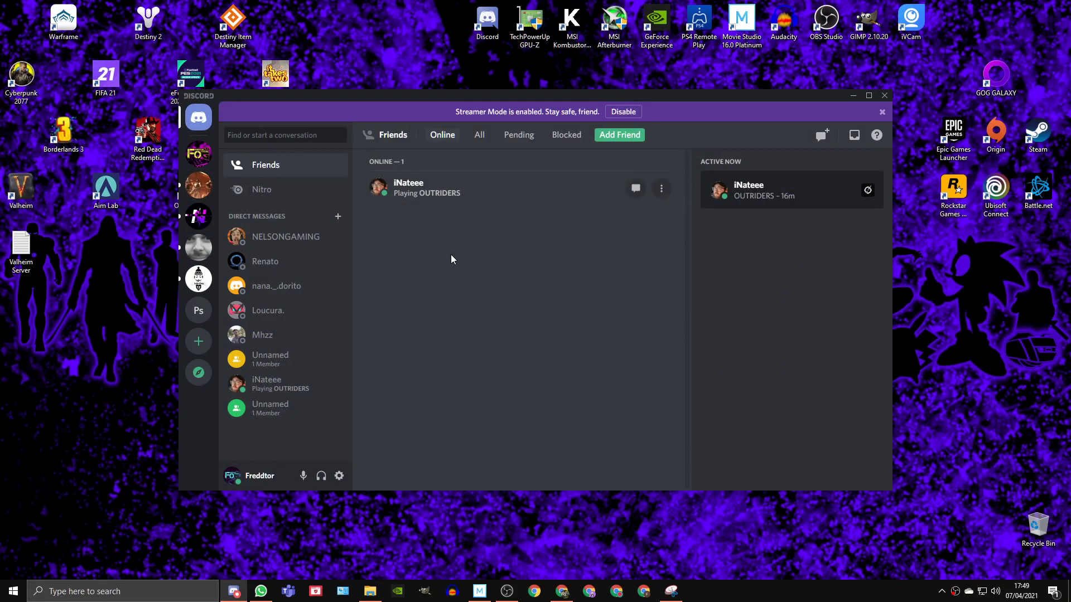
left_click(341, 476)
scroll(357, 312, "down", 5)
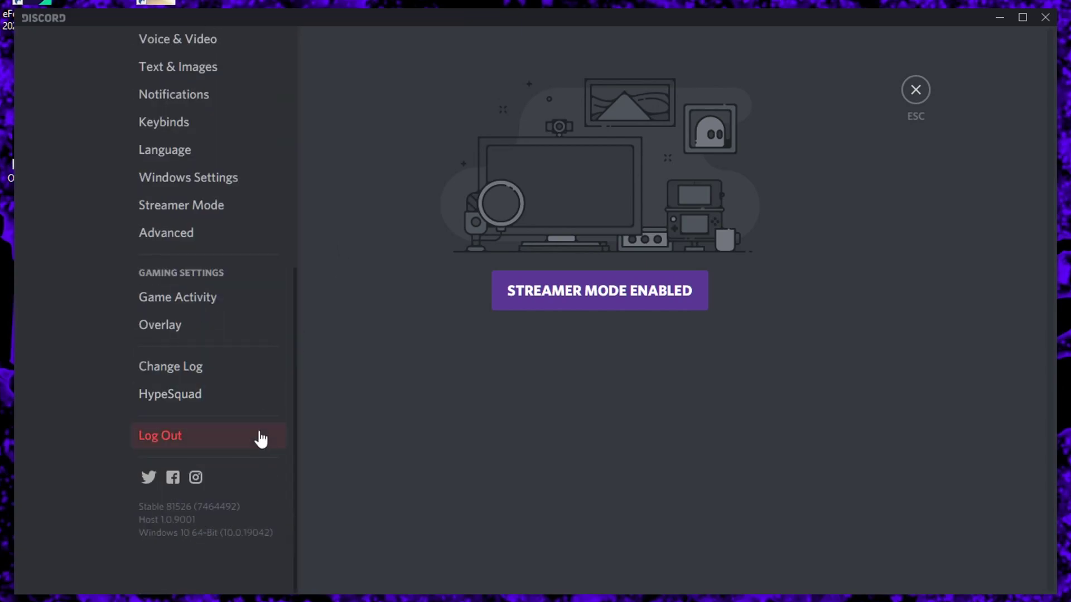
left_click(191, 327)
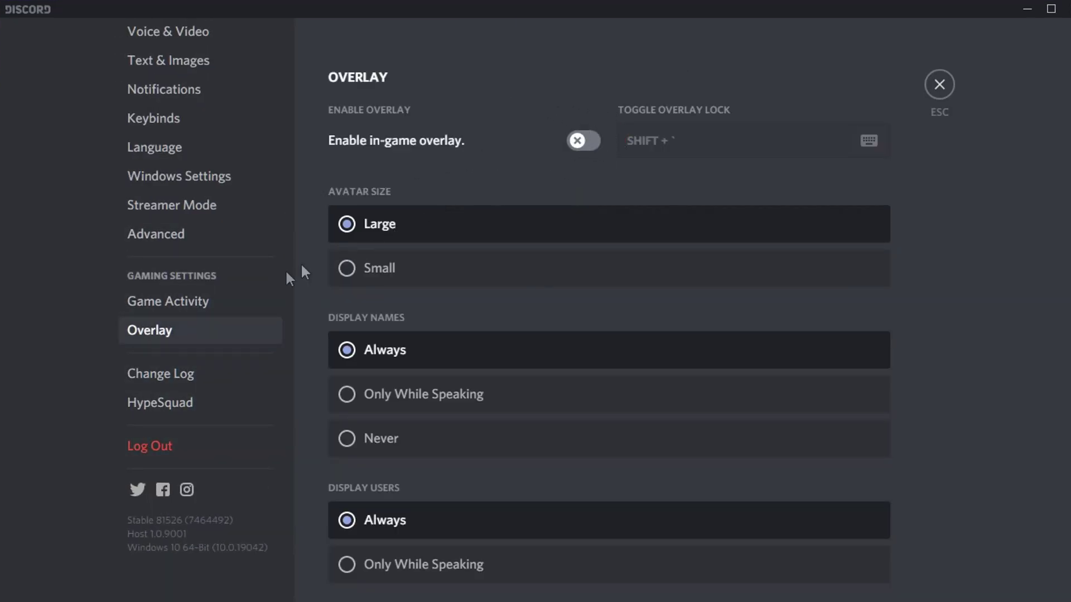
left_click(220, 237)
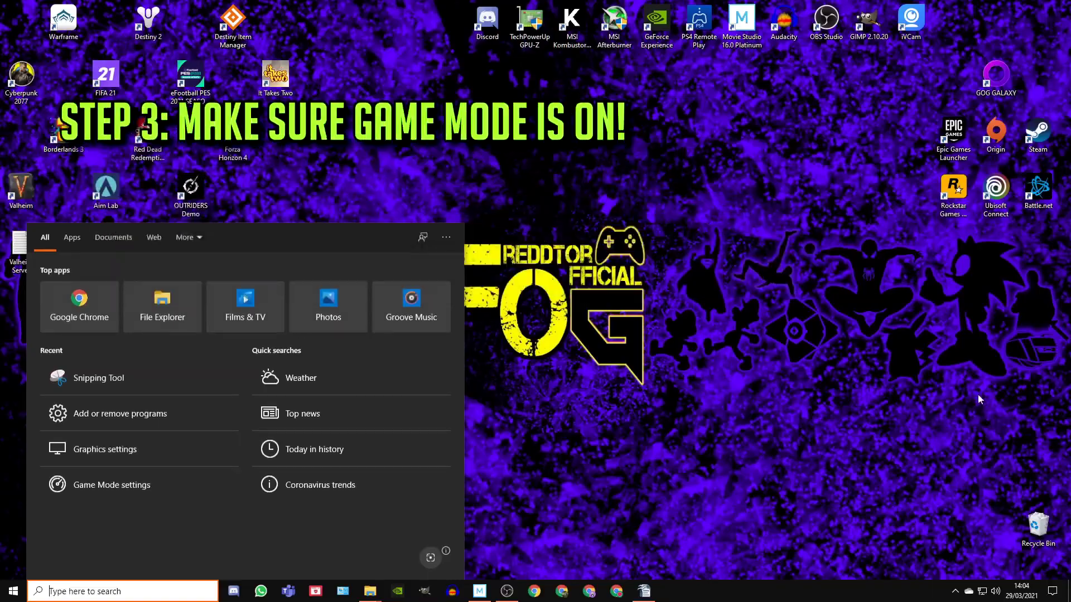
Step: Search Windows for "game mode" and open Game Mode settings to check that Game Mode is on
type("game")
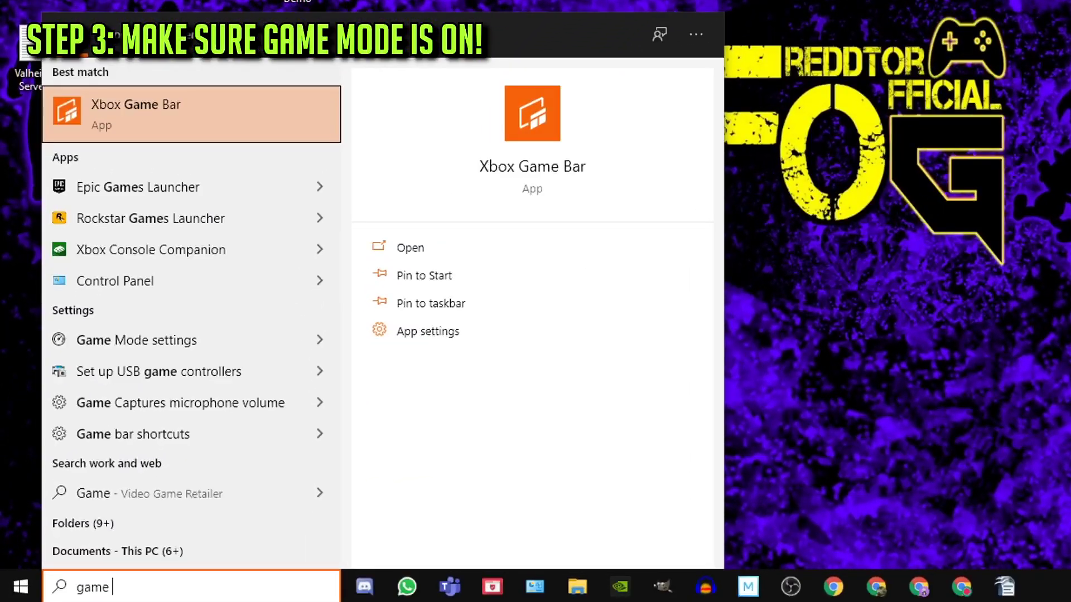
type(" mode")
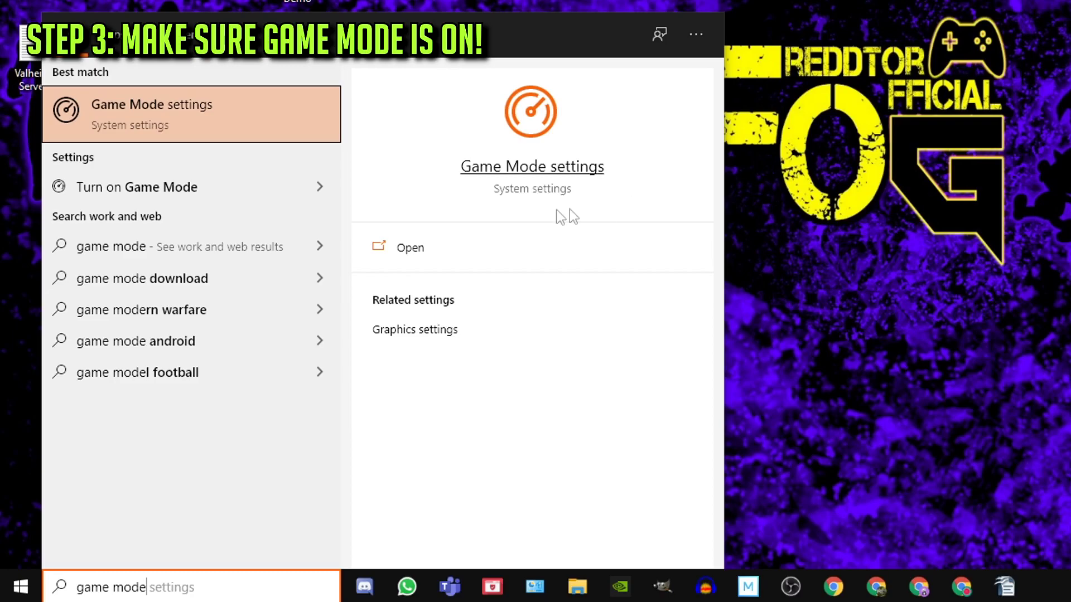
left_click(526, 171)
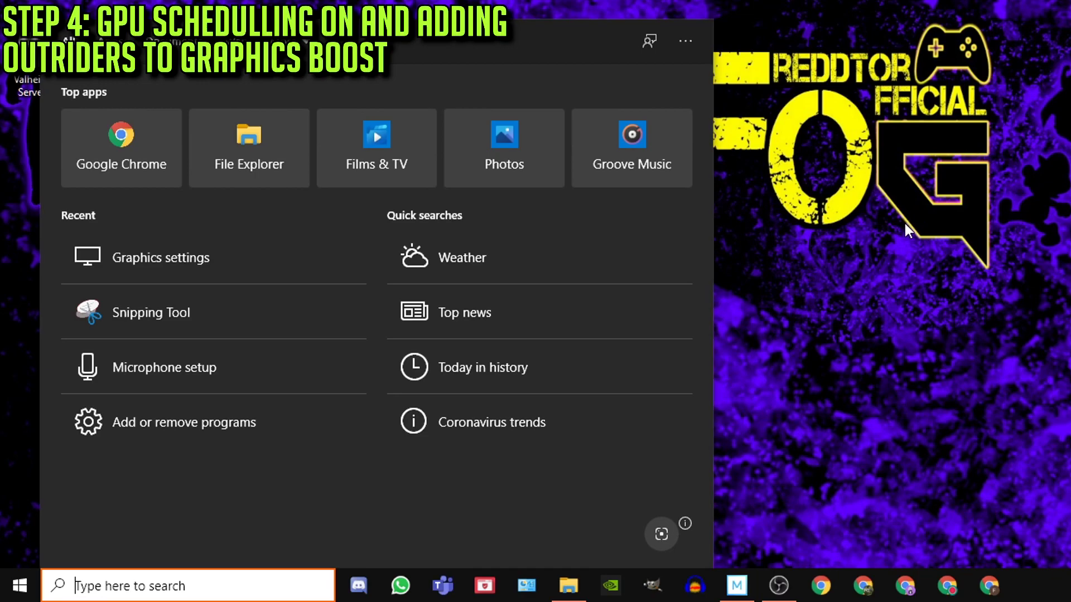
Step: Search Windows for "graphics settings" and open the Graphics settings page
type("gra")
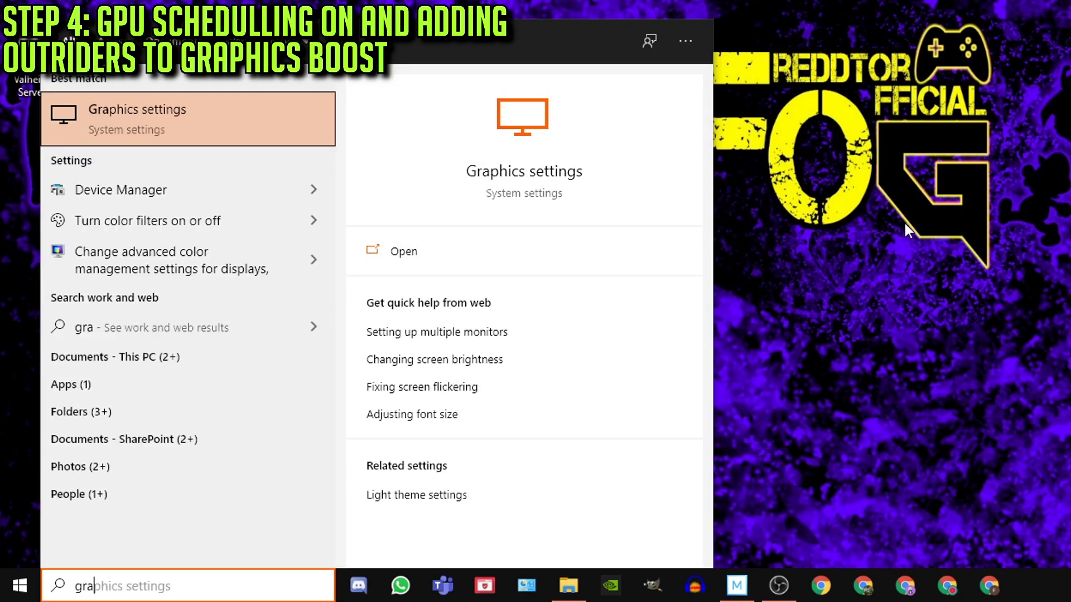
type("phics settings")
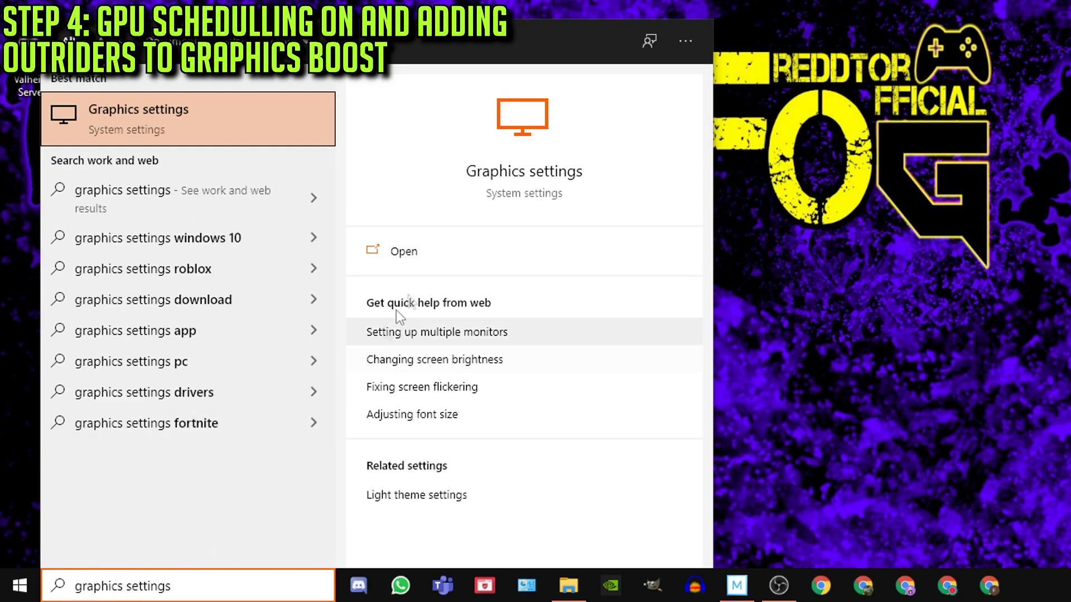
left_click(540, 171)
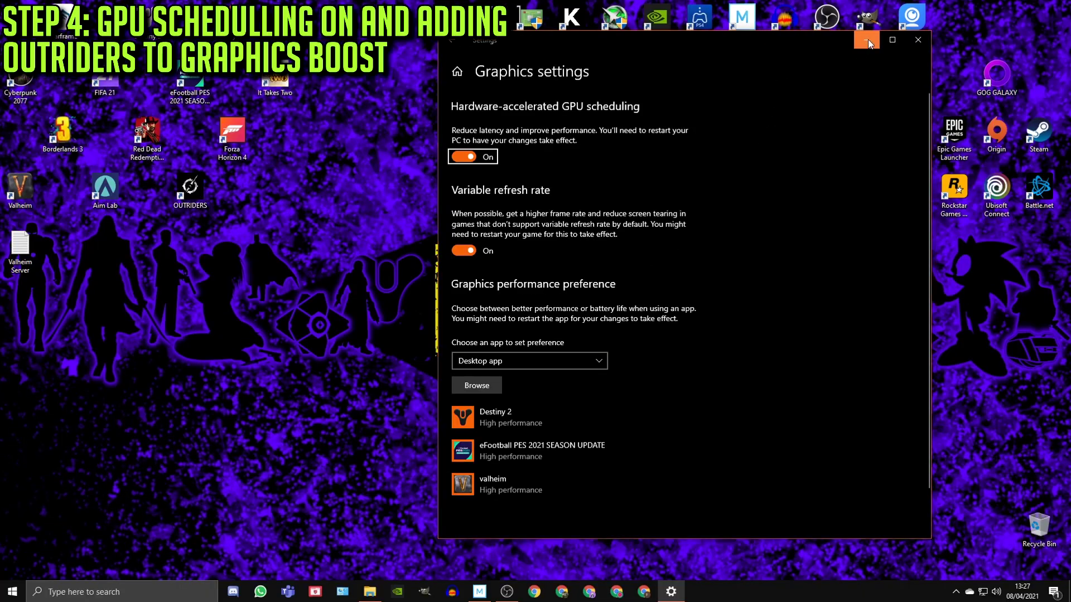
Step: Minimize the Graphics settings window and switch to the Steam library
left_click(873, 51)
left_click(942, 587)
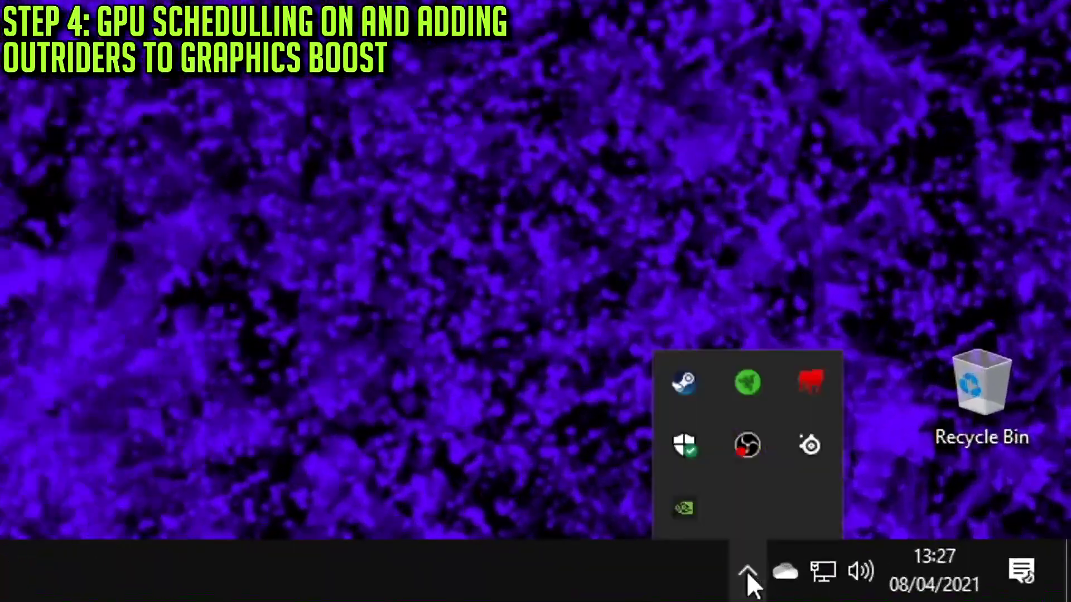
right_click(688, 389)
left_click(750, 149)
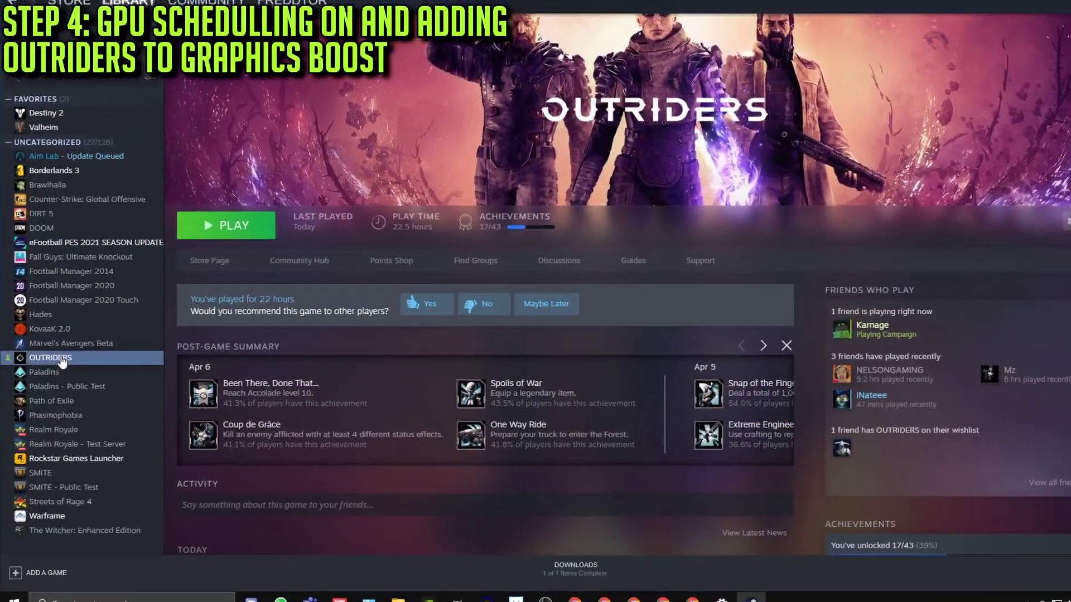
Step: Open the properties of OUTRIDERS in the Steam library and browse its local files
right_click(61, 362)
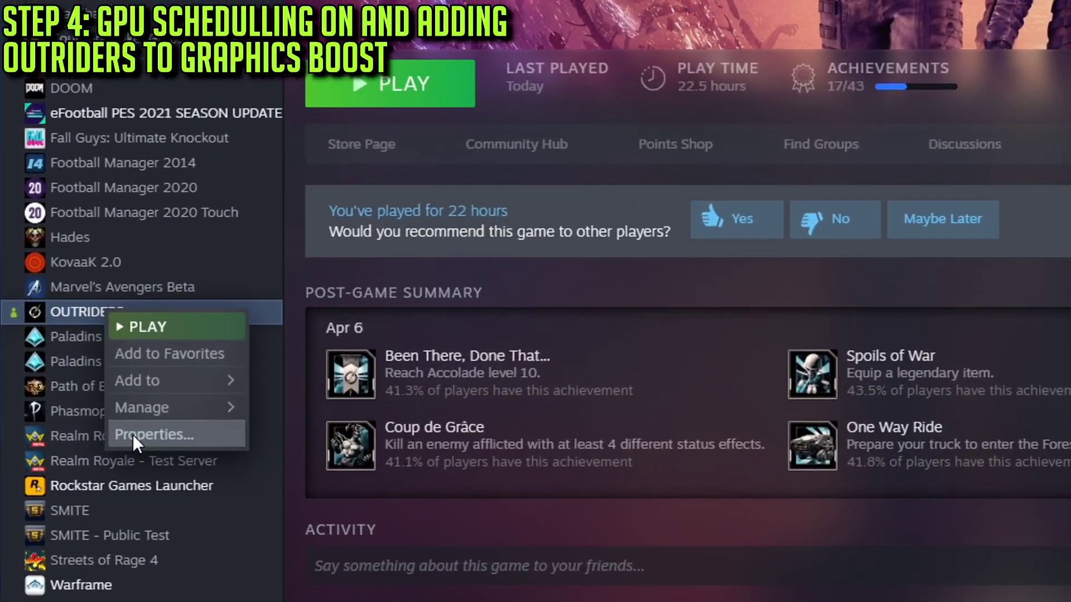
left_click(133, 434)
left_click_drag(516, 135, 782, 62)
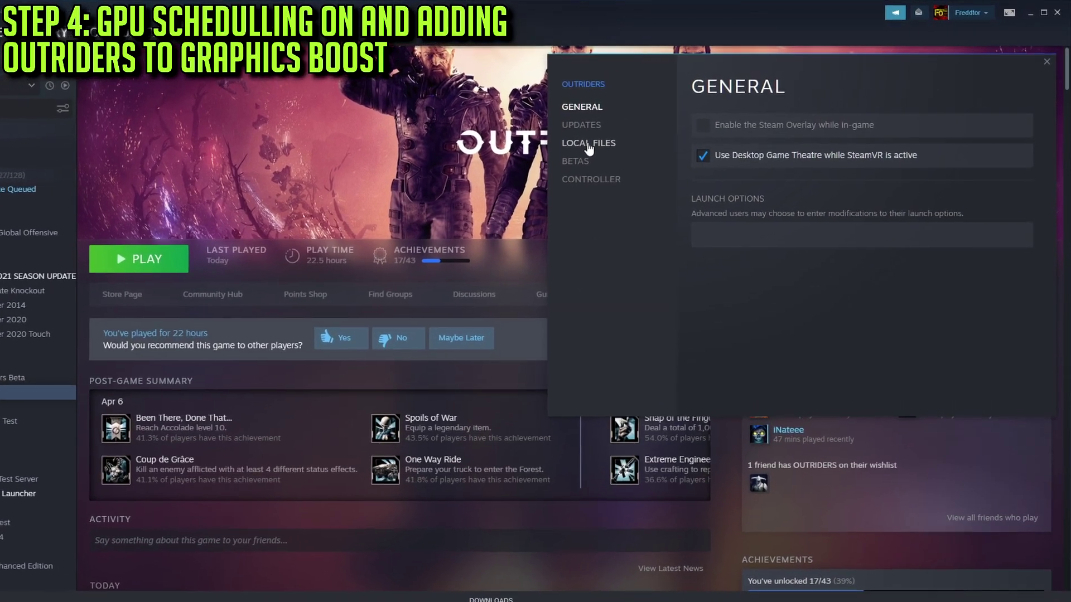
left_click(625, 132)
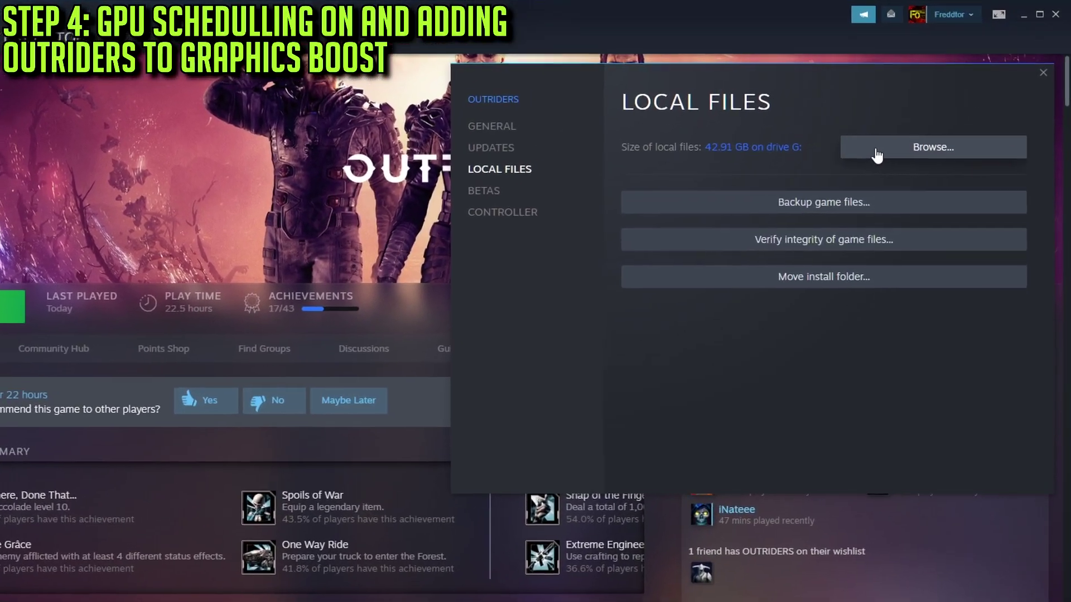
left_click(877, 153)
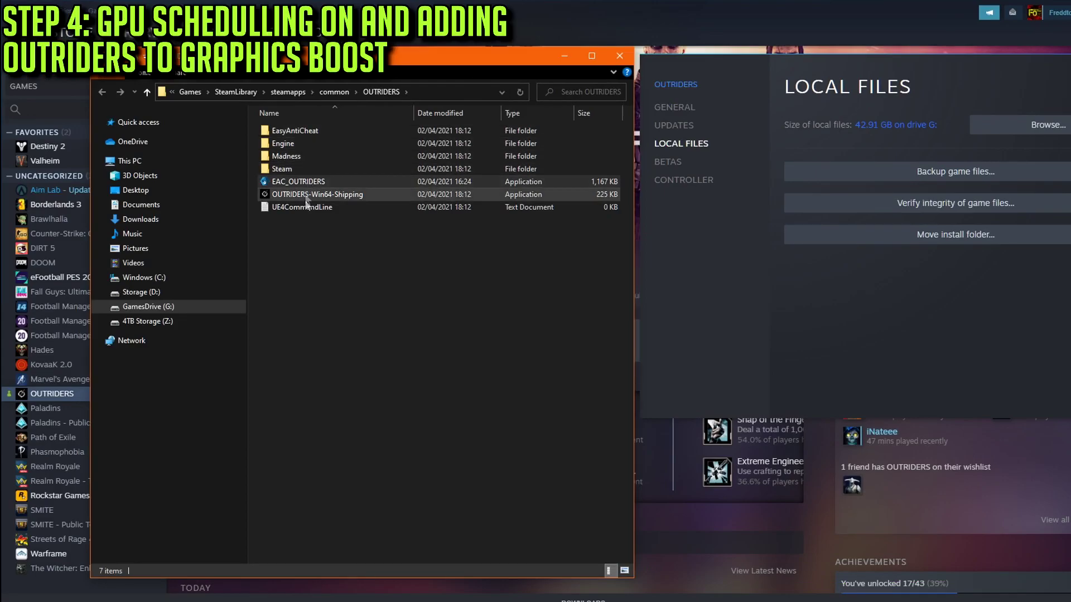
Step: Copy the OUTRIDERS folder path, G:\Games\SteamLibrary\steamapps\common\OUTRIDERS, from File Explorer
left_click(436, 91)
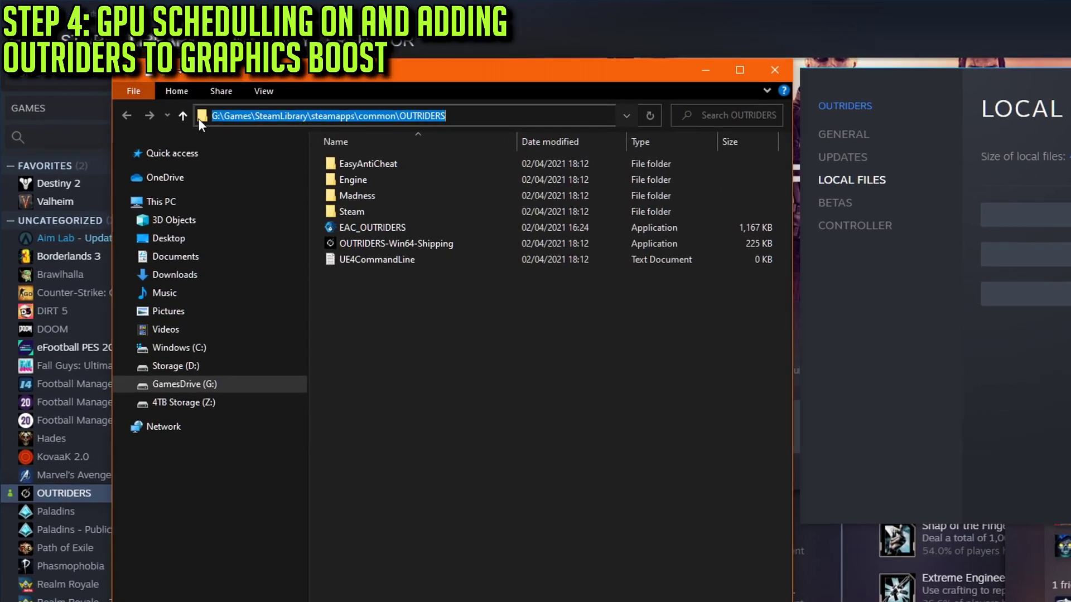
right_click(470, 128)
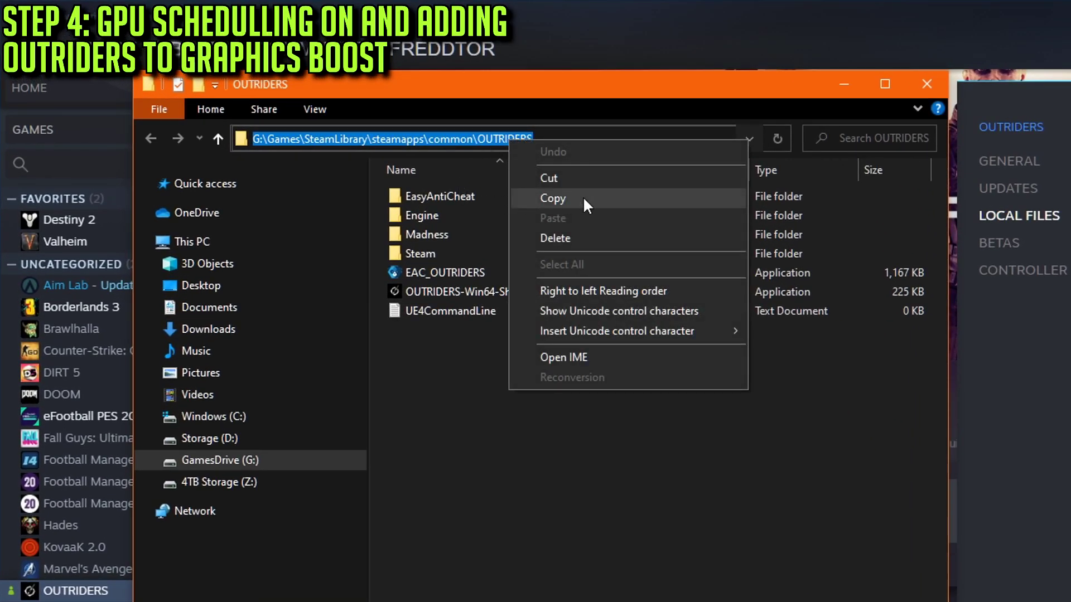
left_click(540, 182)
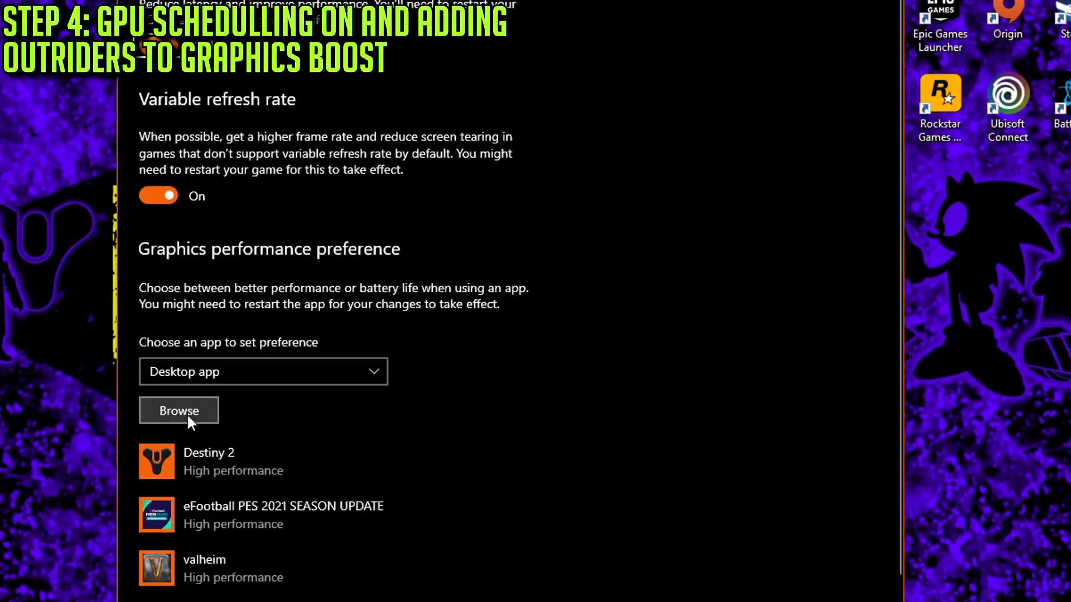
Step: Add OUTRIDERS-Win64-Shipping from the OUTRIDERS game folder to the graphics performance preferences and choose High performance for it
left_click(186, 413)
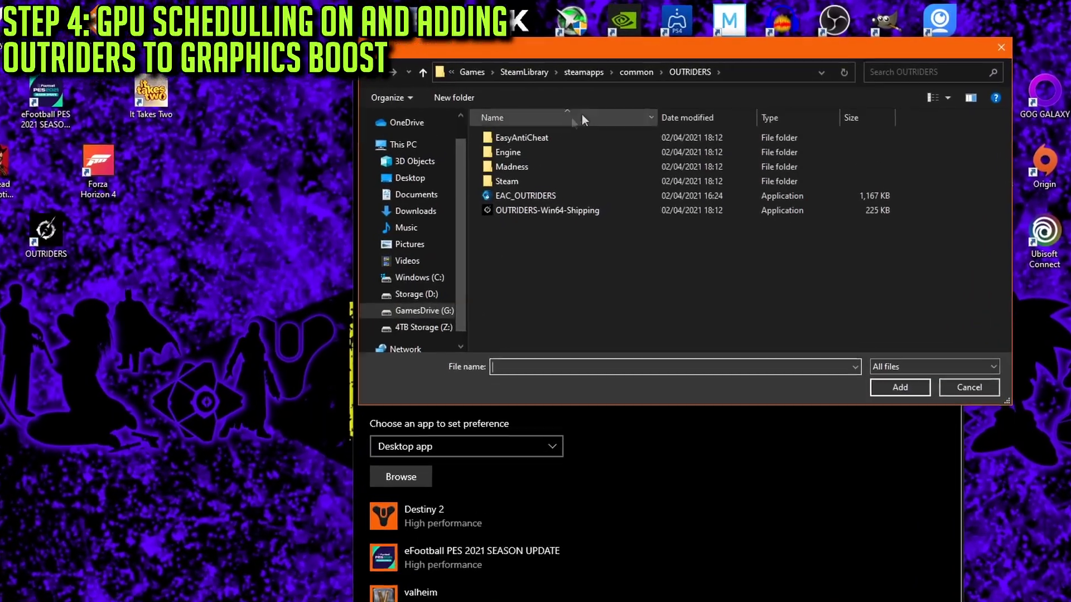
left_click(737, 71)
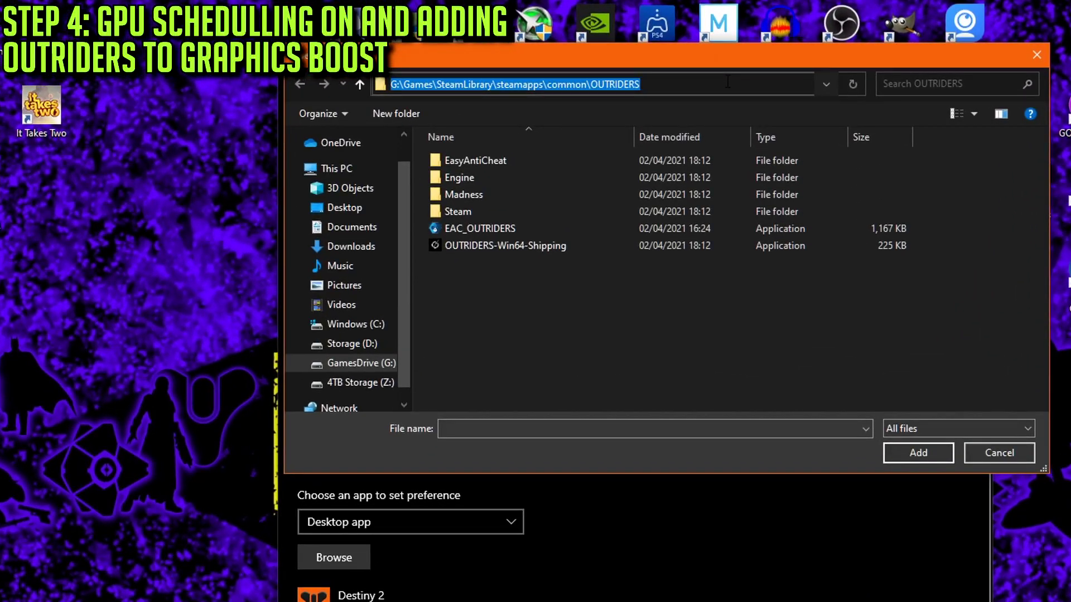
left_click(728, 82)
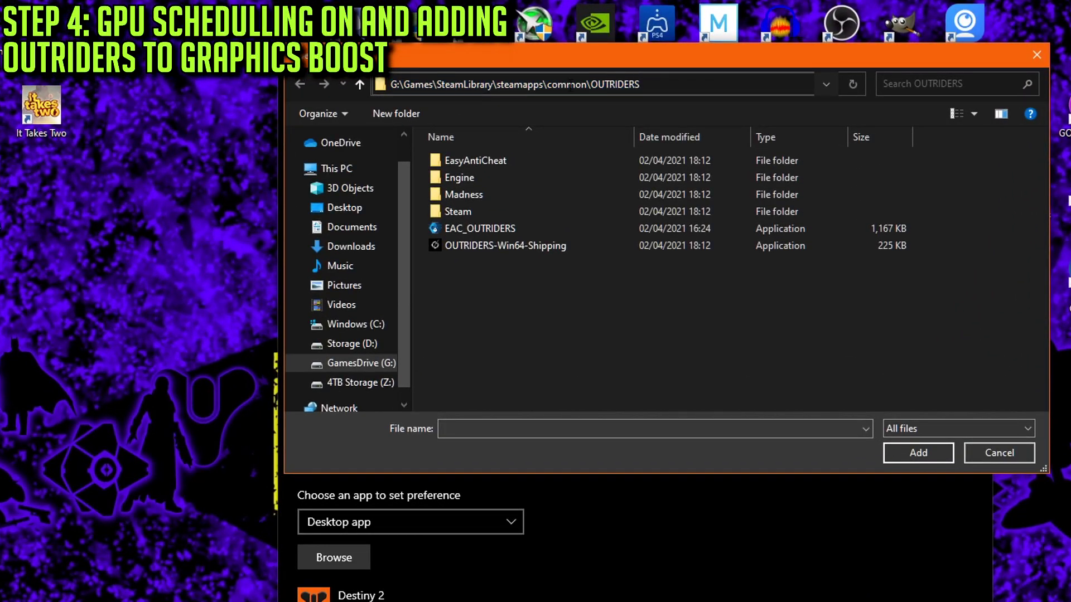
key("Escape")
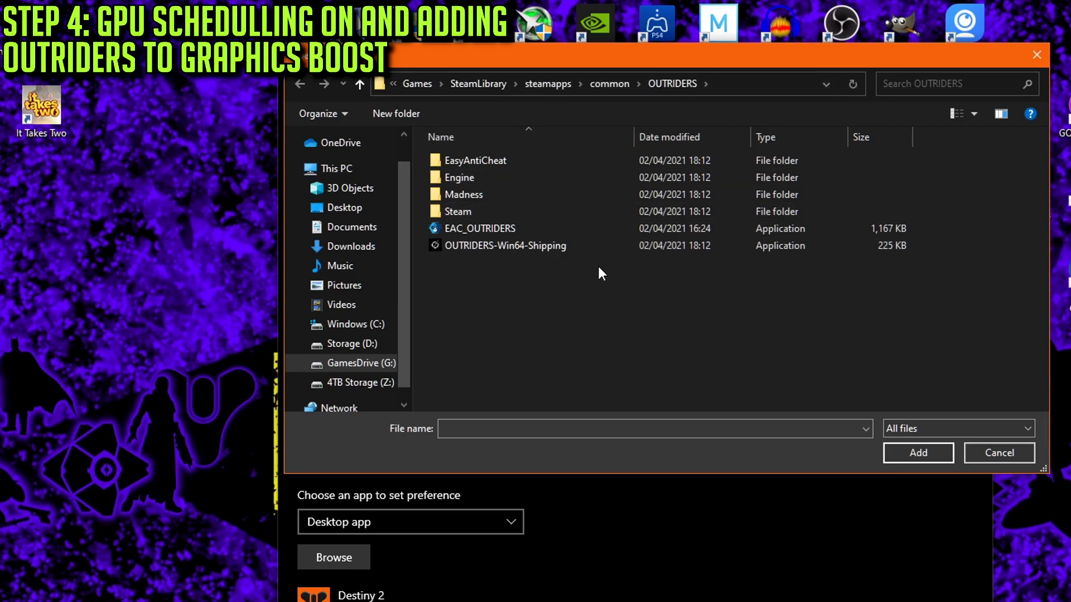
left_click(504, 248)
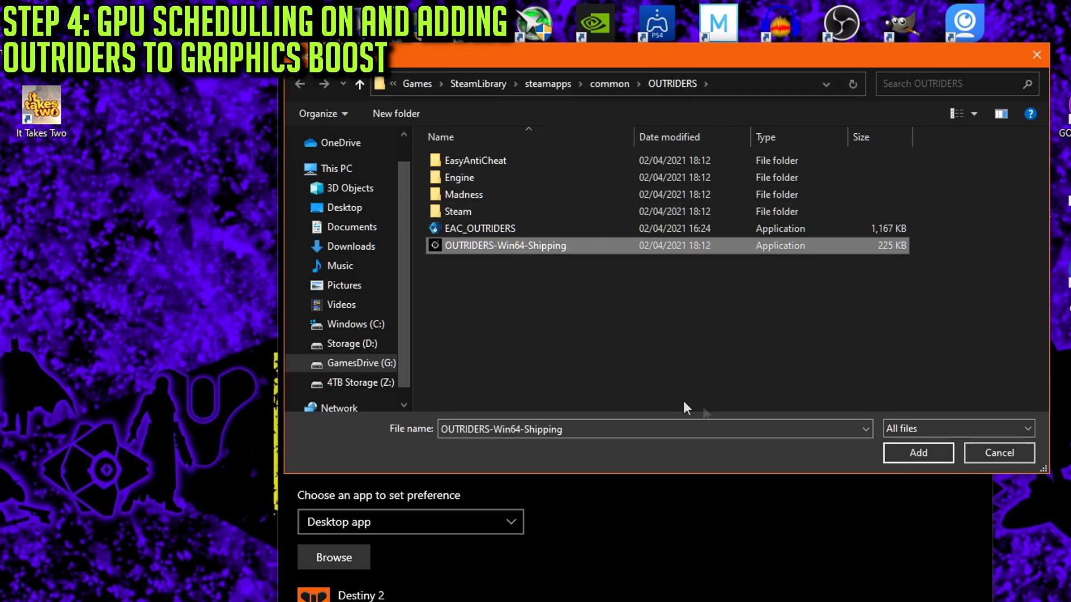
left_click(918, 453)
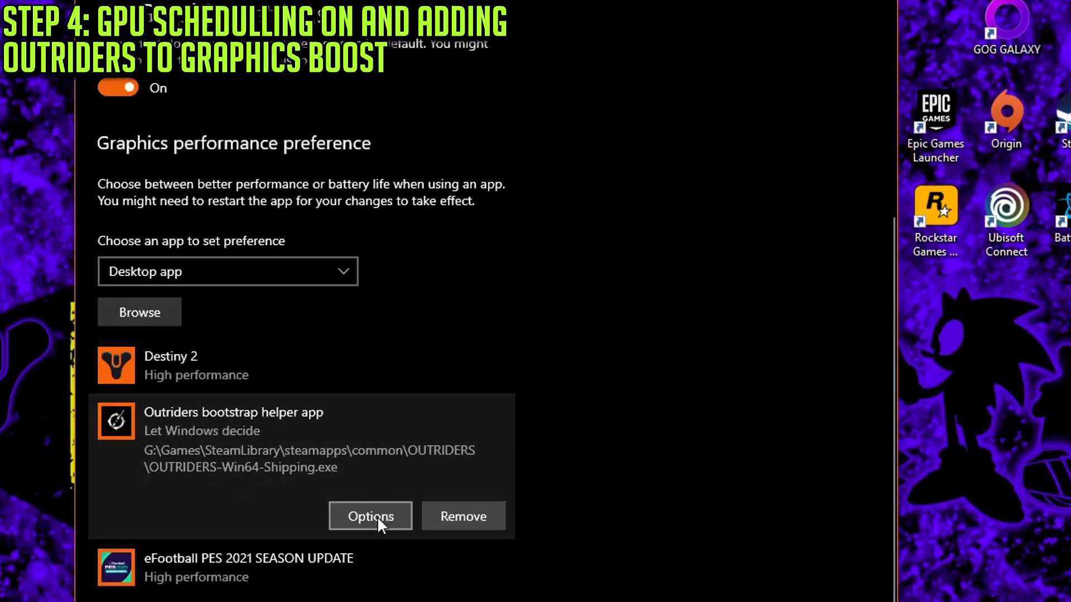
left_click(378, 517)
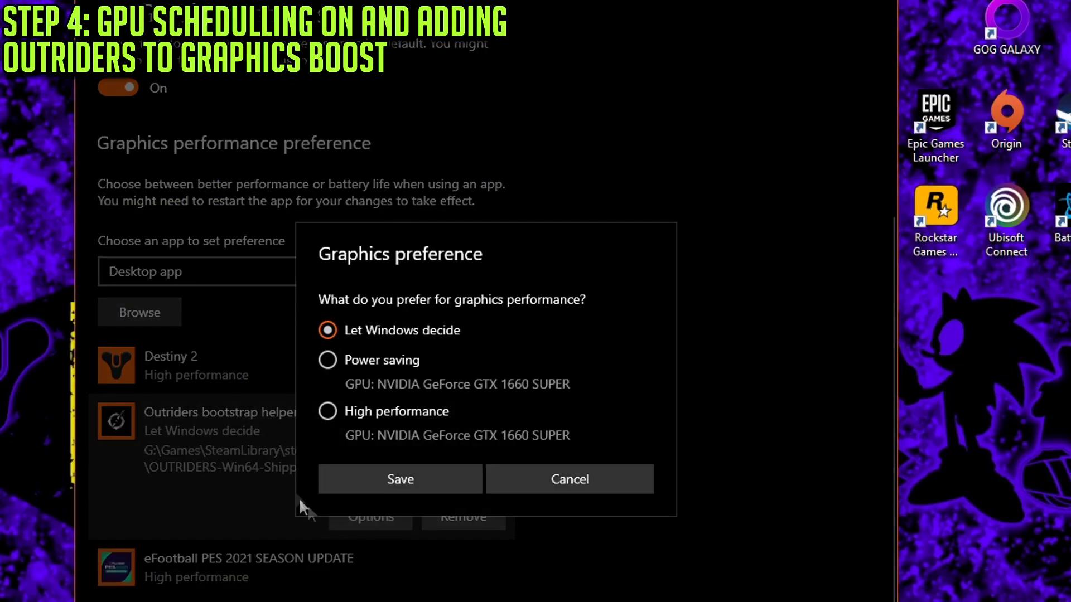
left_click(331, 418)
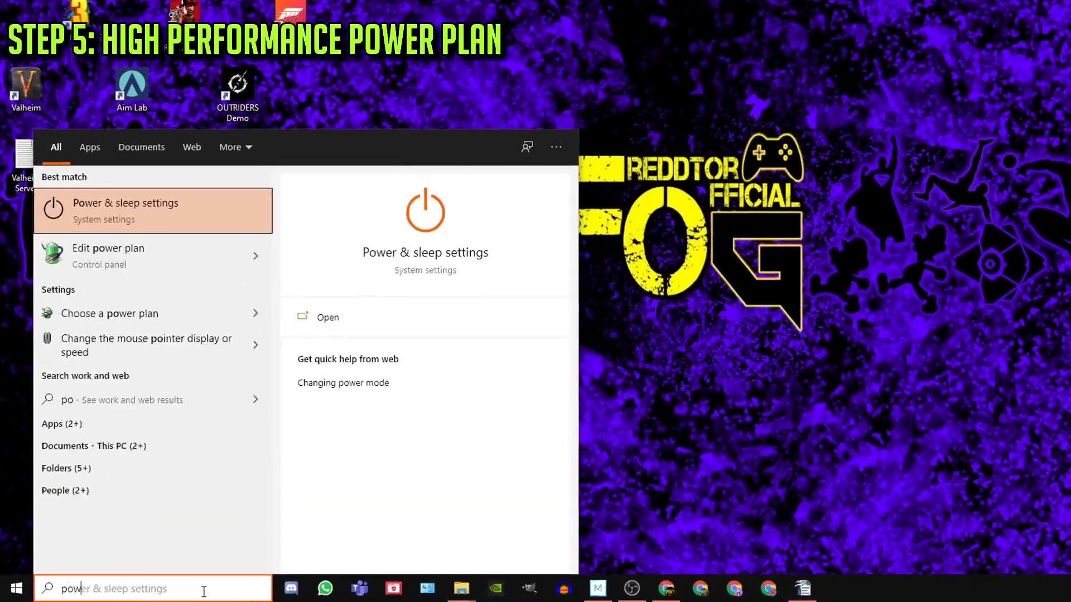
Step: Search Windows for "power plan", open Edit power plan and go up to Power Options
type("er plan")
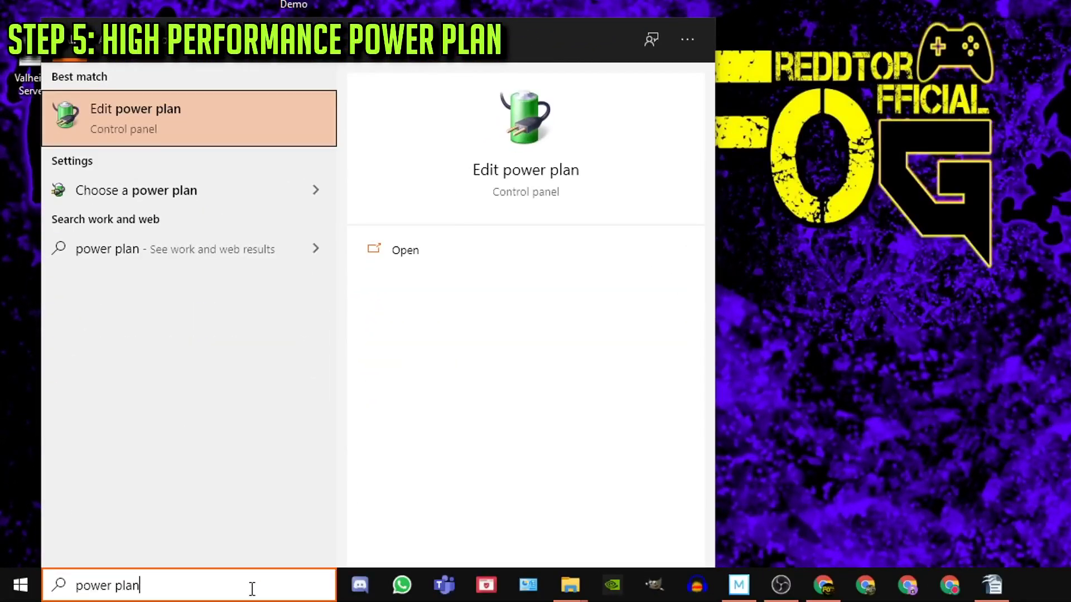
left_click(520, 175)
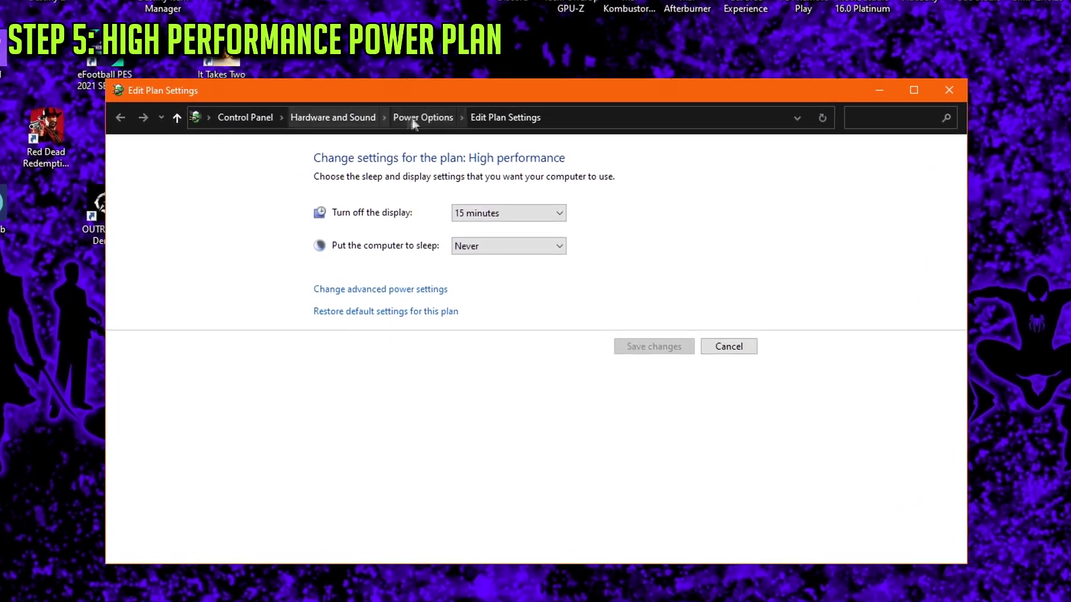
left_click(423, 118)
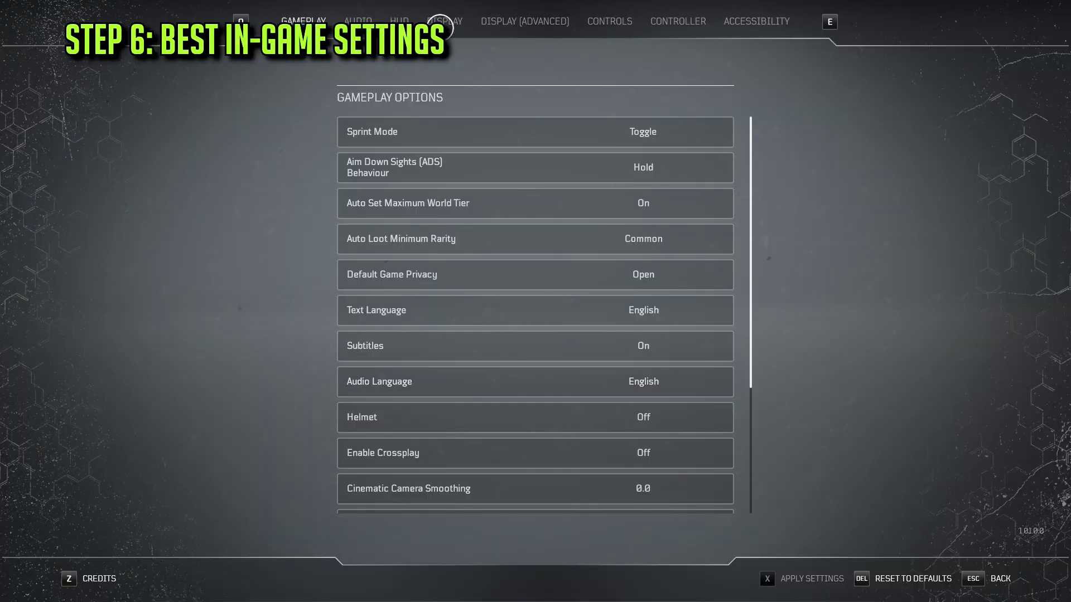
Step: Switch to the OUTRIDERS game options and review the display settings from Window Mode down to Motion Blur
left_click(441, 23)
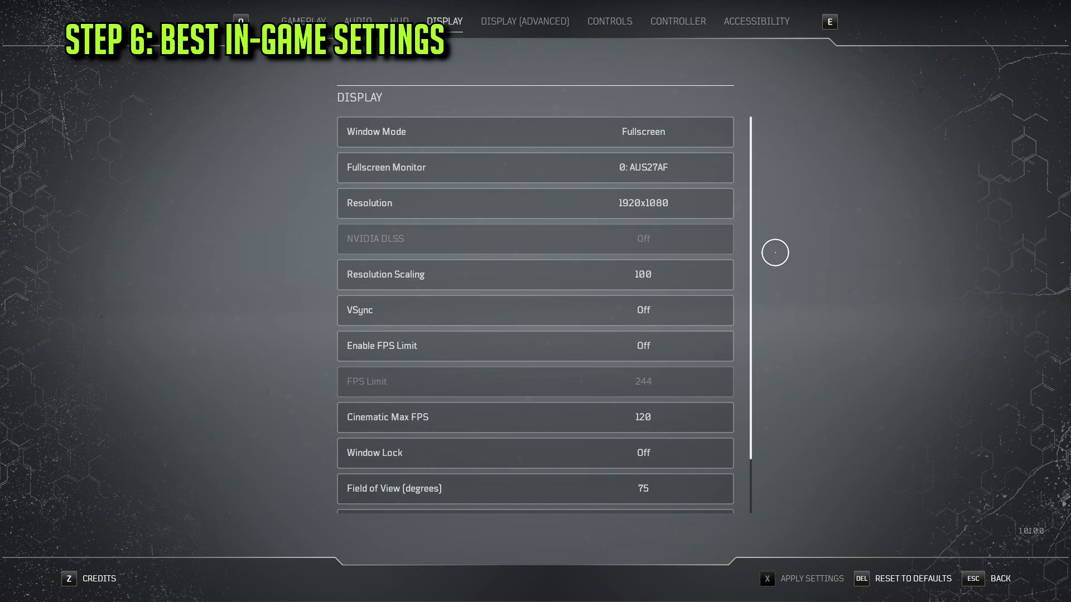
scroll(750, 276, "down", 1)
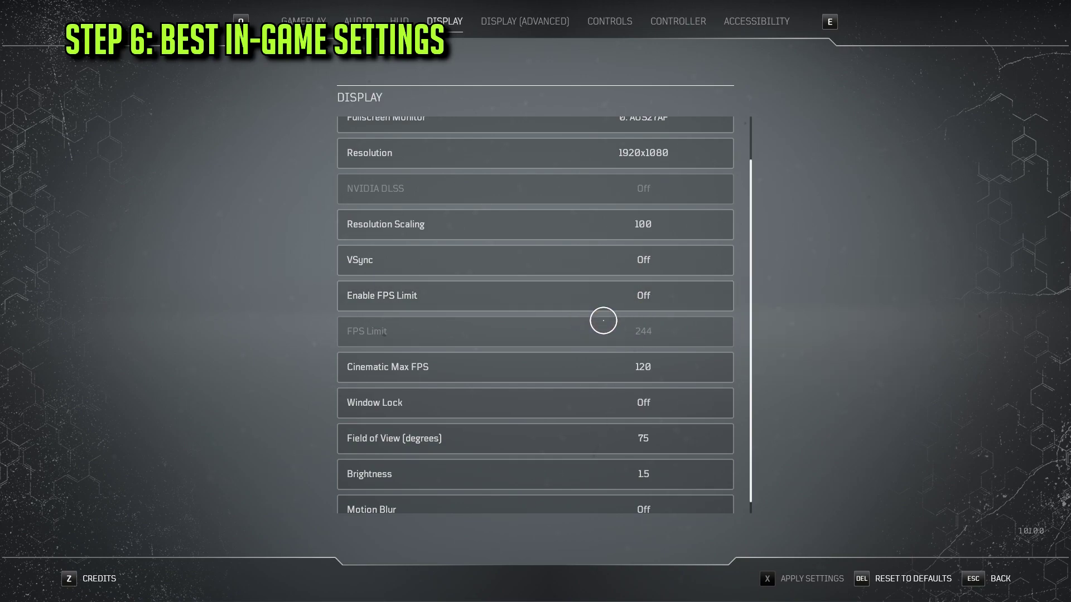
scroll(750, 280, "down", 1)
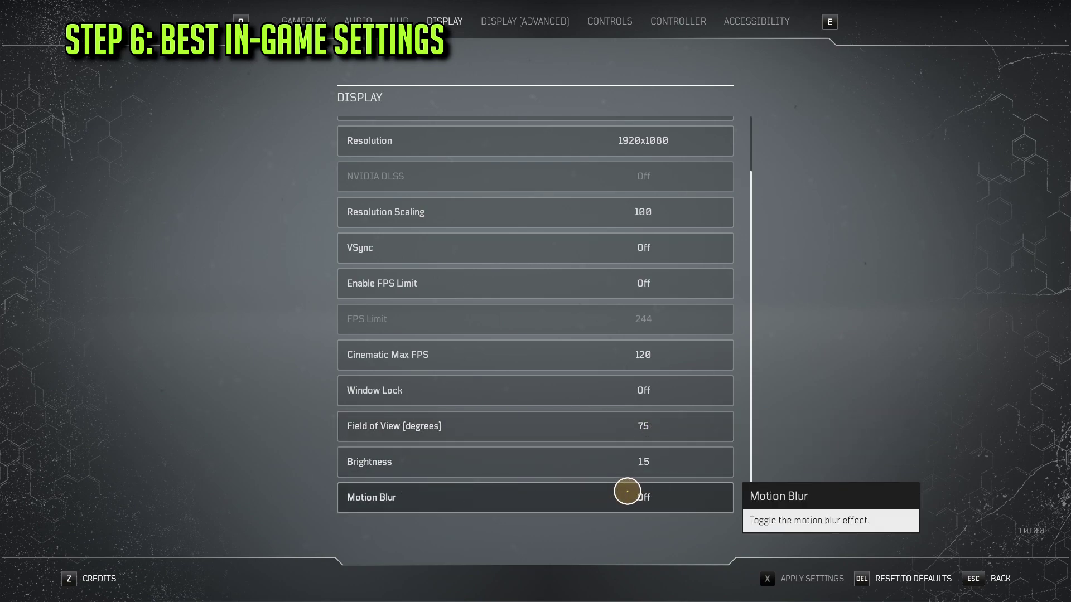
Step: Open the advanced display settings, try Effects Quality at High and return it to Medium
left_click(510, 20)
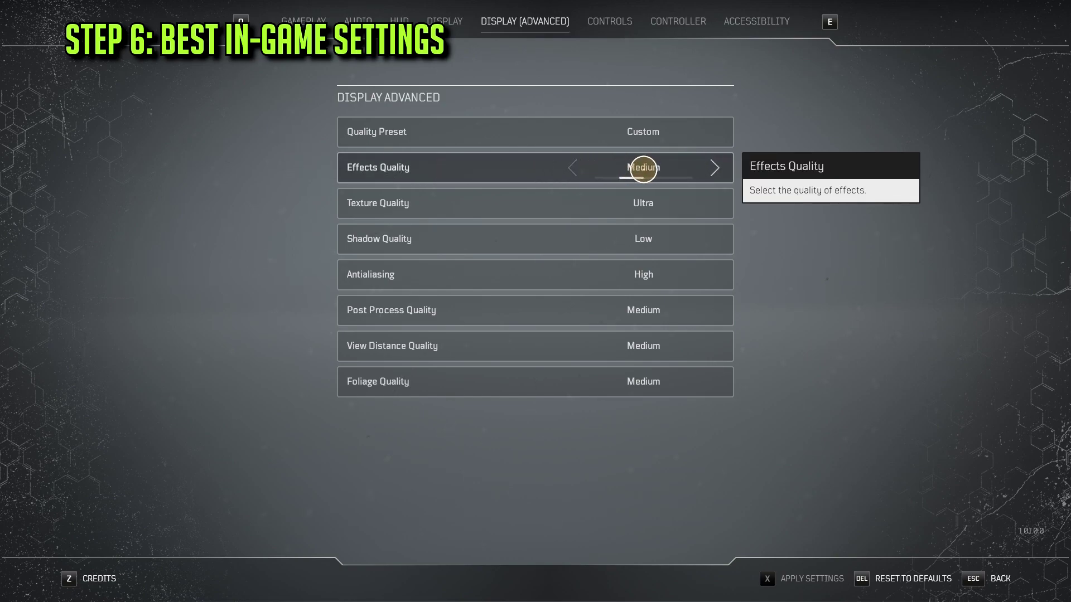
left_click(714, 168)
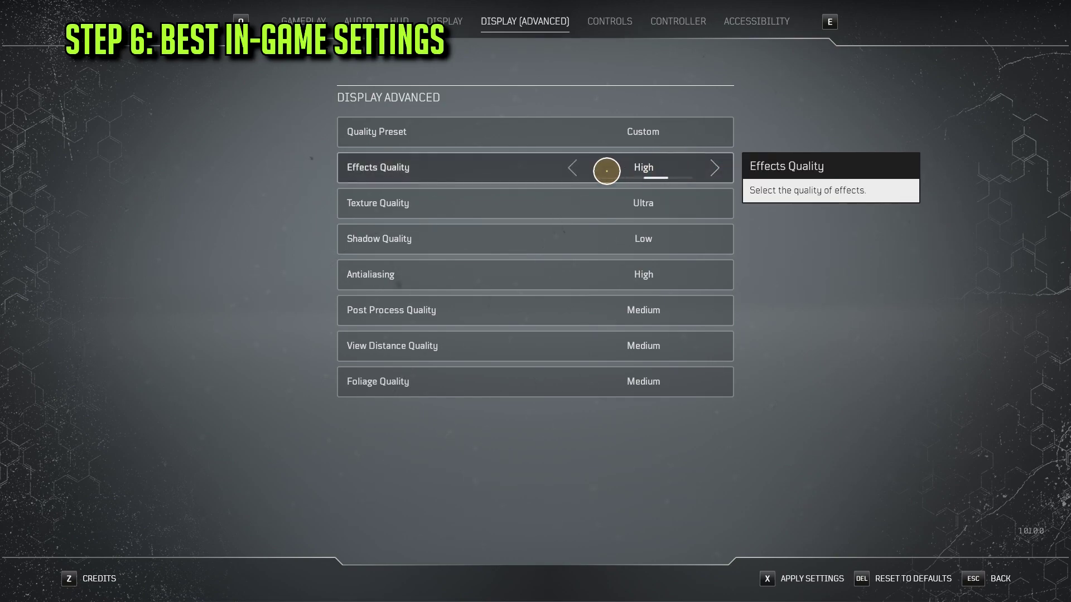
left_click(572, 168)
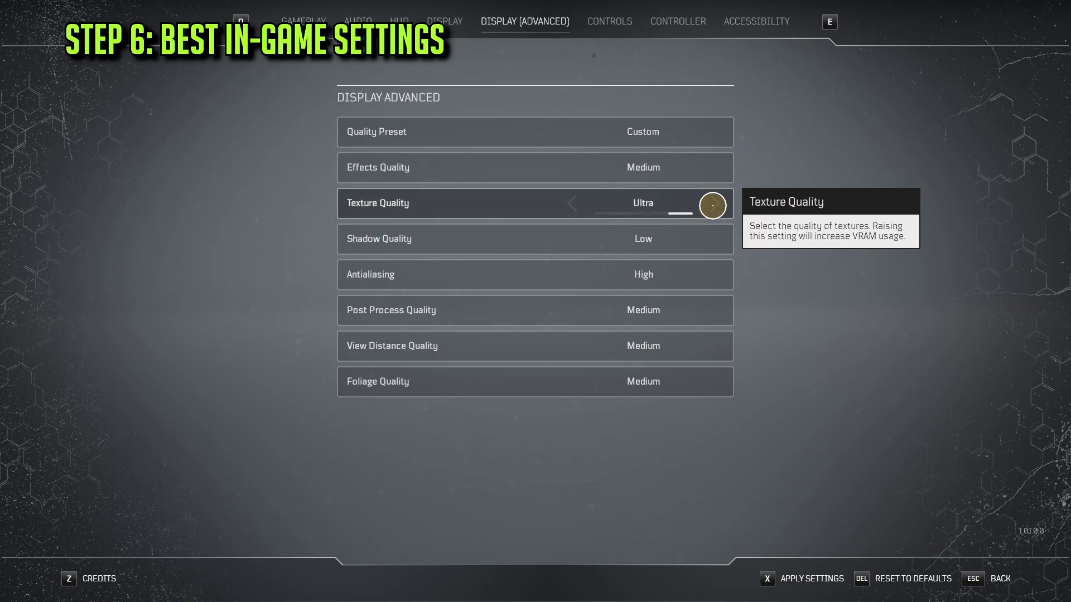
Step: Lower Texture Quality to Low and raise it back to Ultra
left_click(575, 203)
left_click(574, 203)
left_click(574, 203)
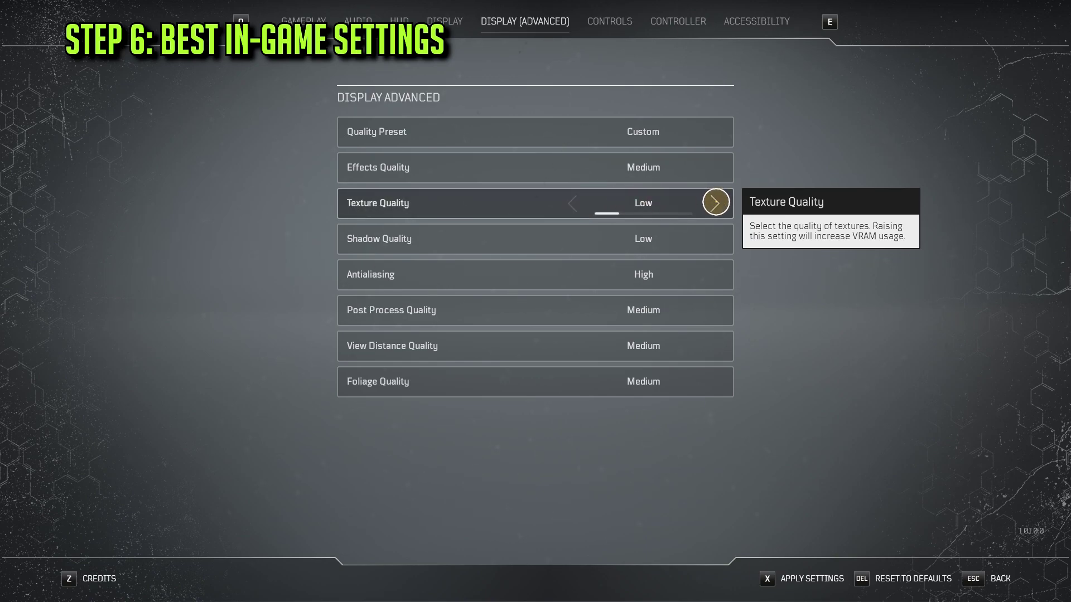
left_click(716, 203)
left_click(721, 204)
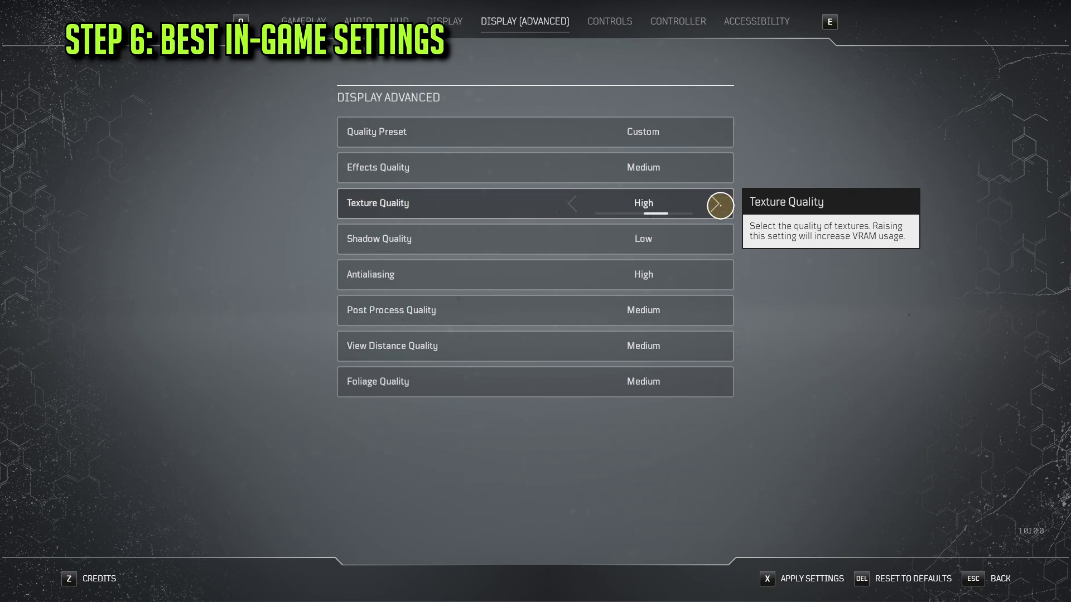
left_click(719, 204)
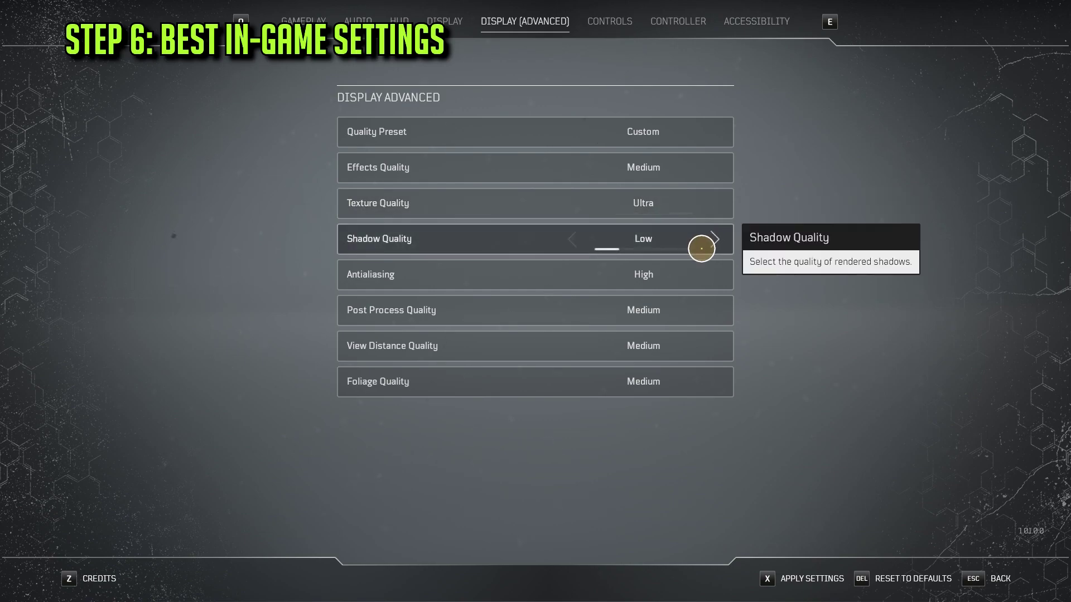
Step: Try Shadow Quality at Medium before restoring Low, and try Antialiasing at Medium and Ultra before restoring High
left_click(715, 239)
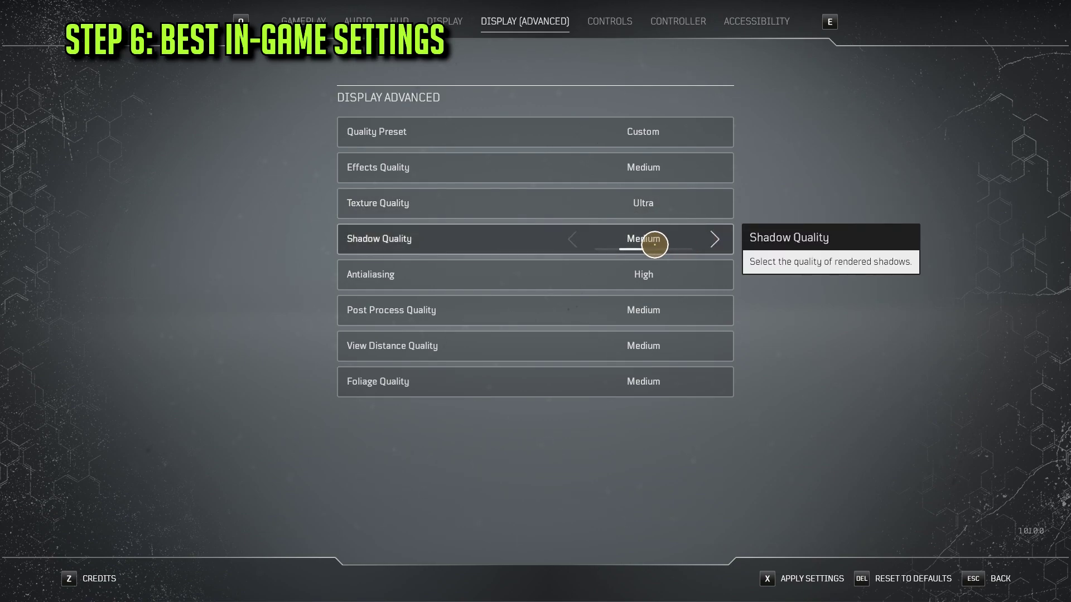
left_click(569, 242)
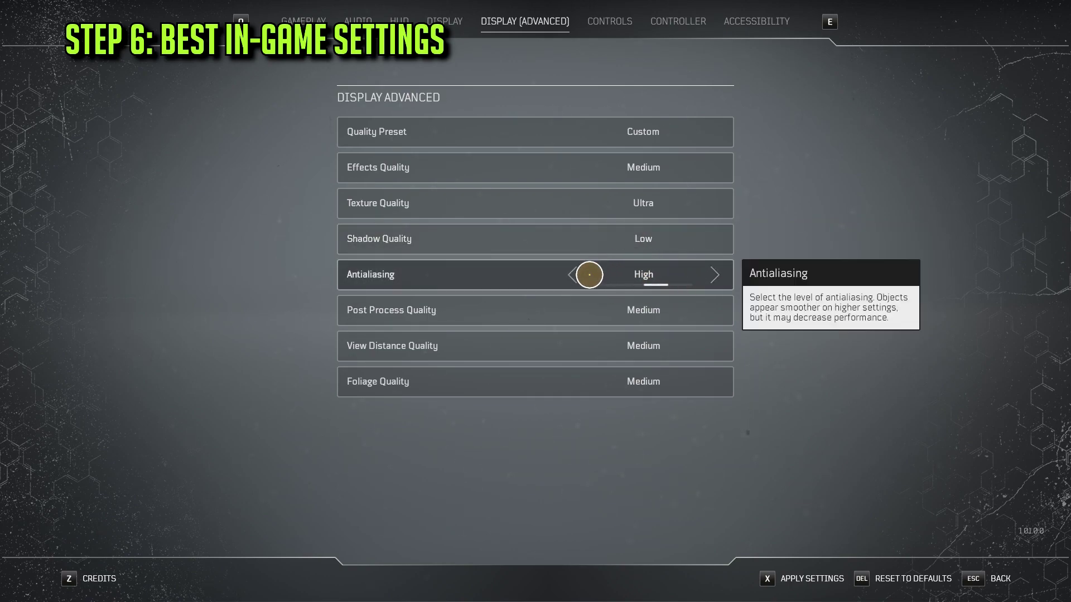
left_click(572, 273)
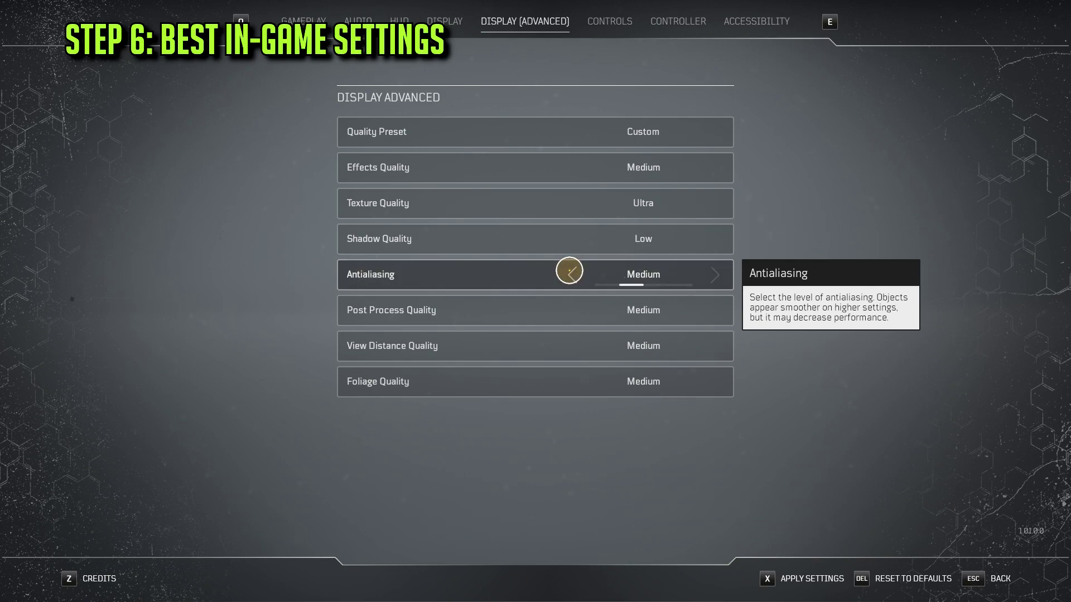
left_click(713, 276)
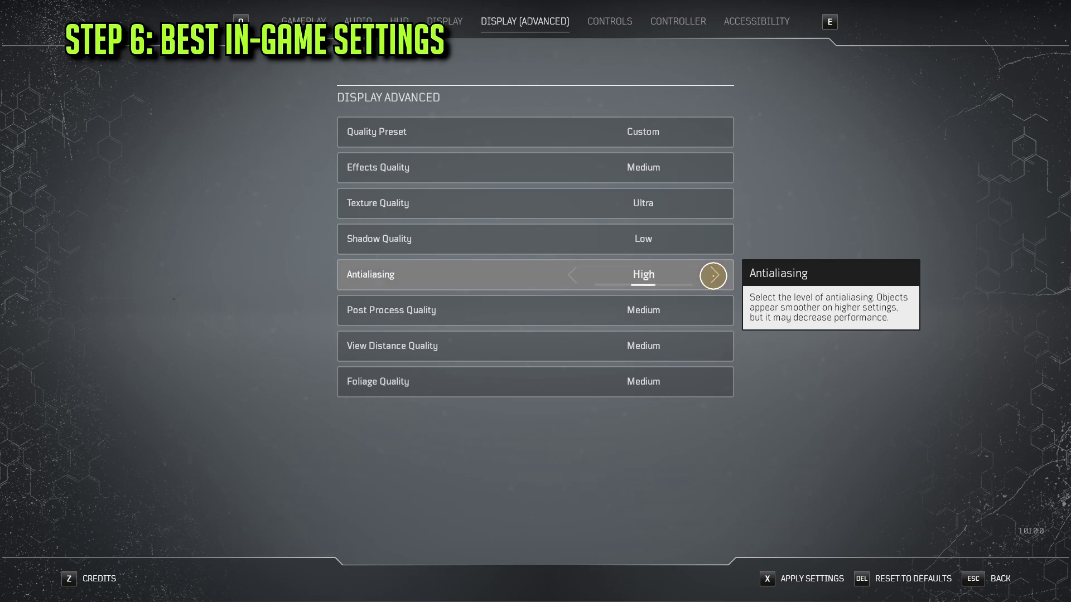
left_click(714, 274)
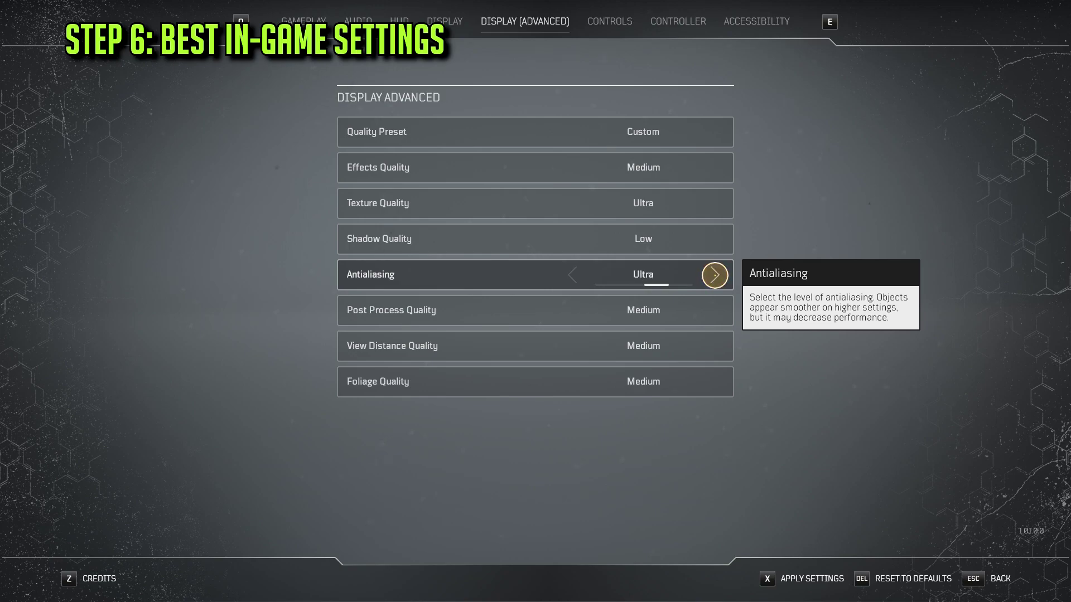
left_click(576, 275)
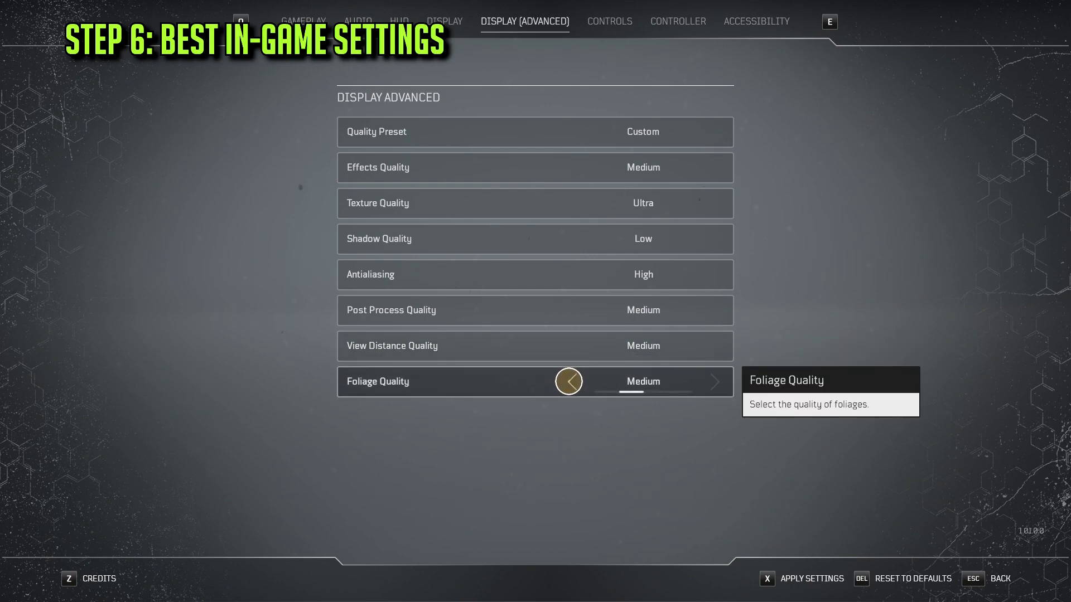
Step: Try Foliage Quality at Low and High and return it to Medium
left_click(569, 382)
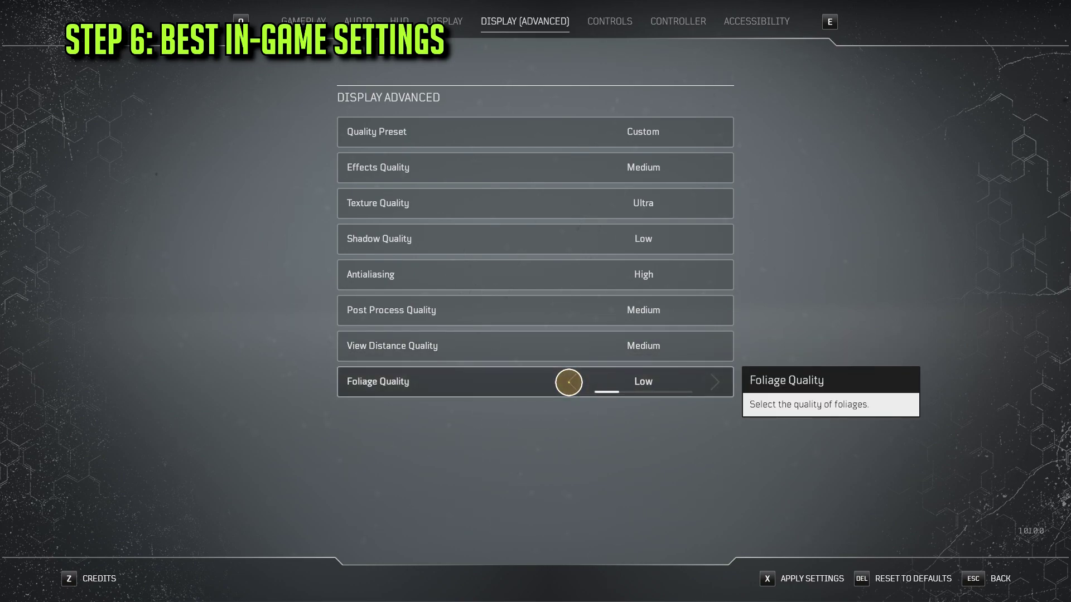
left_click(716, 382)
left_click(717, 383)
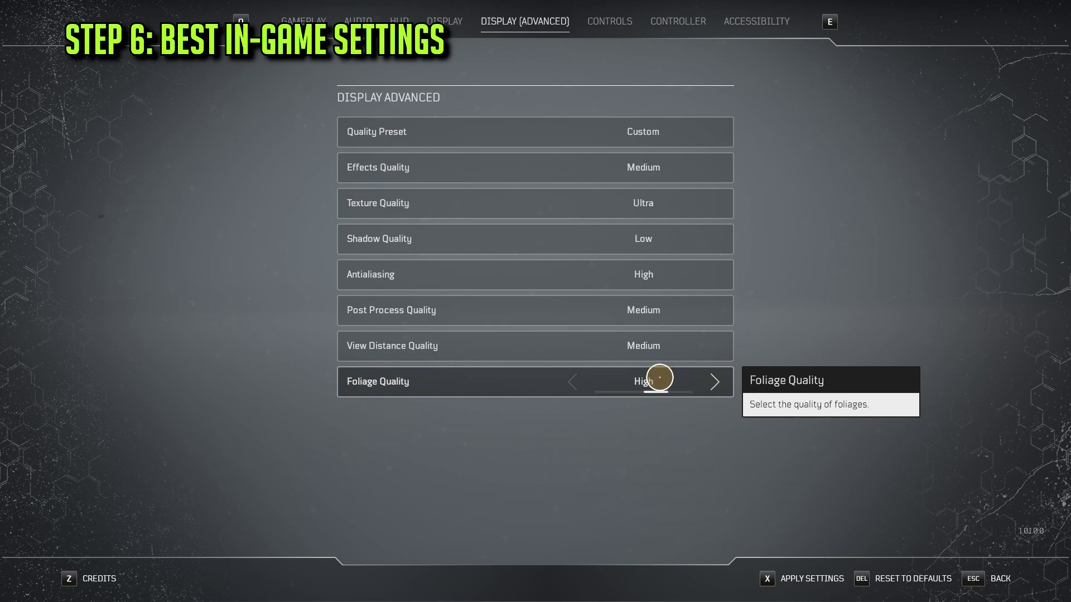
left_click(572, 385)
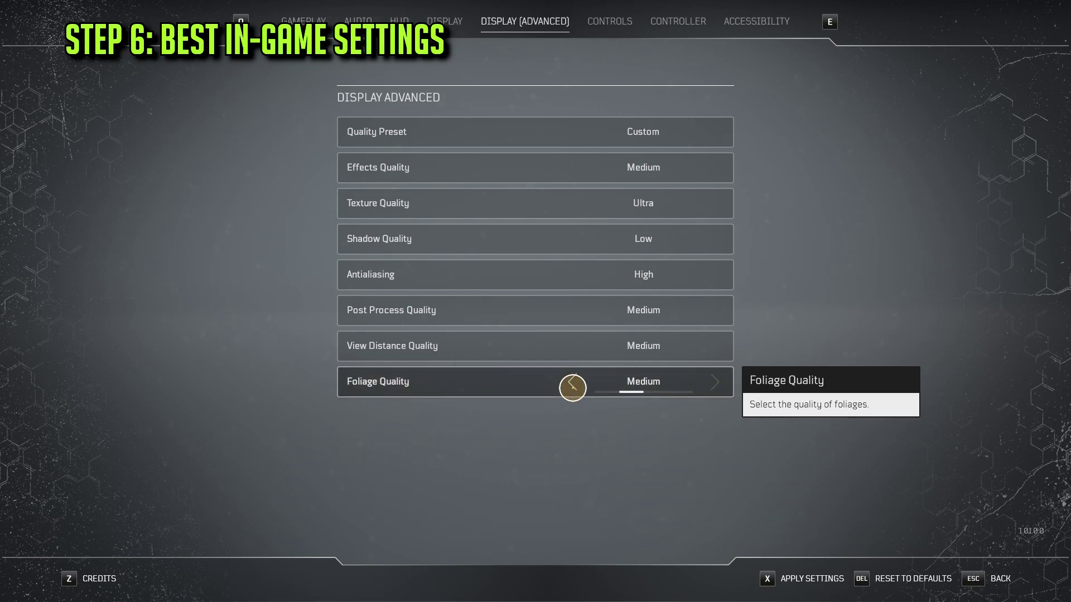